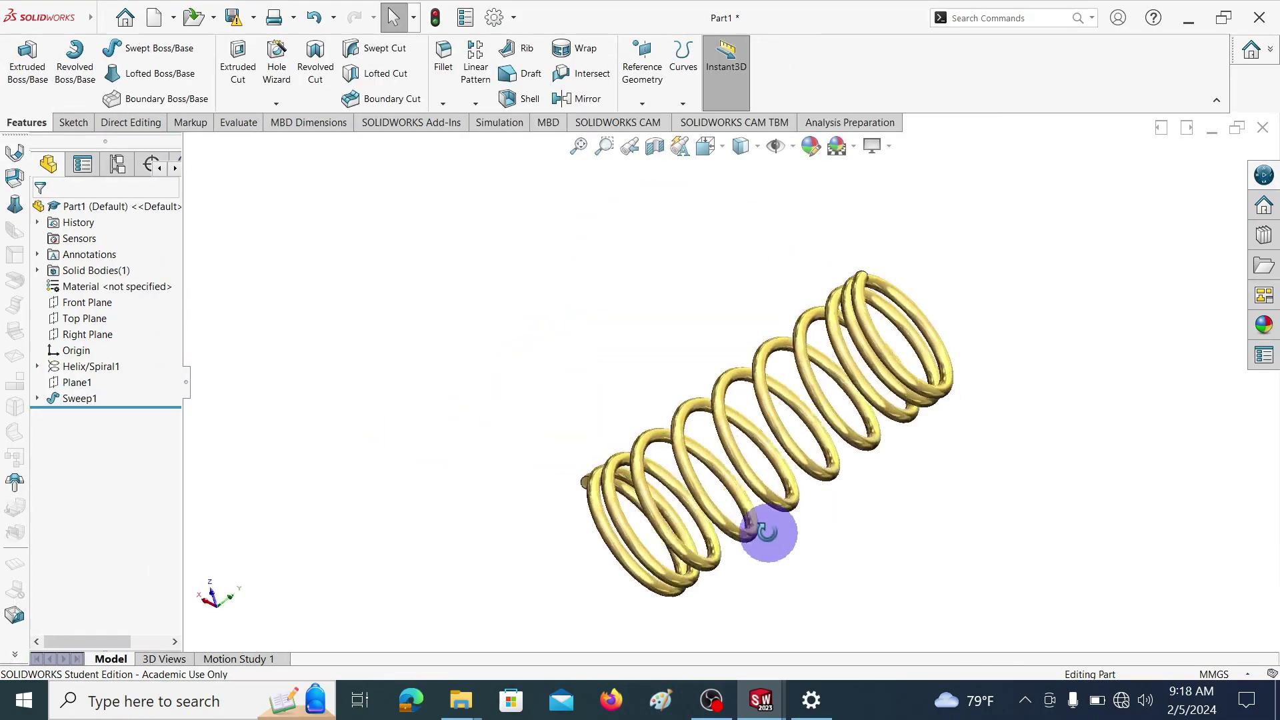
Step: Orbit the assembly, spring and pipe bend models, then launch SOLIDWORKS 2023
drag(765, 528, 567, 384)
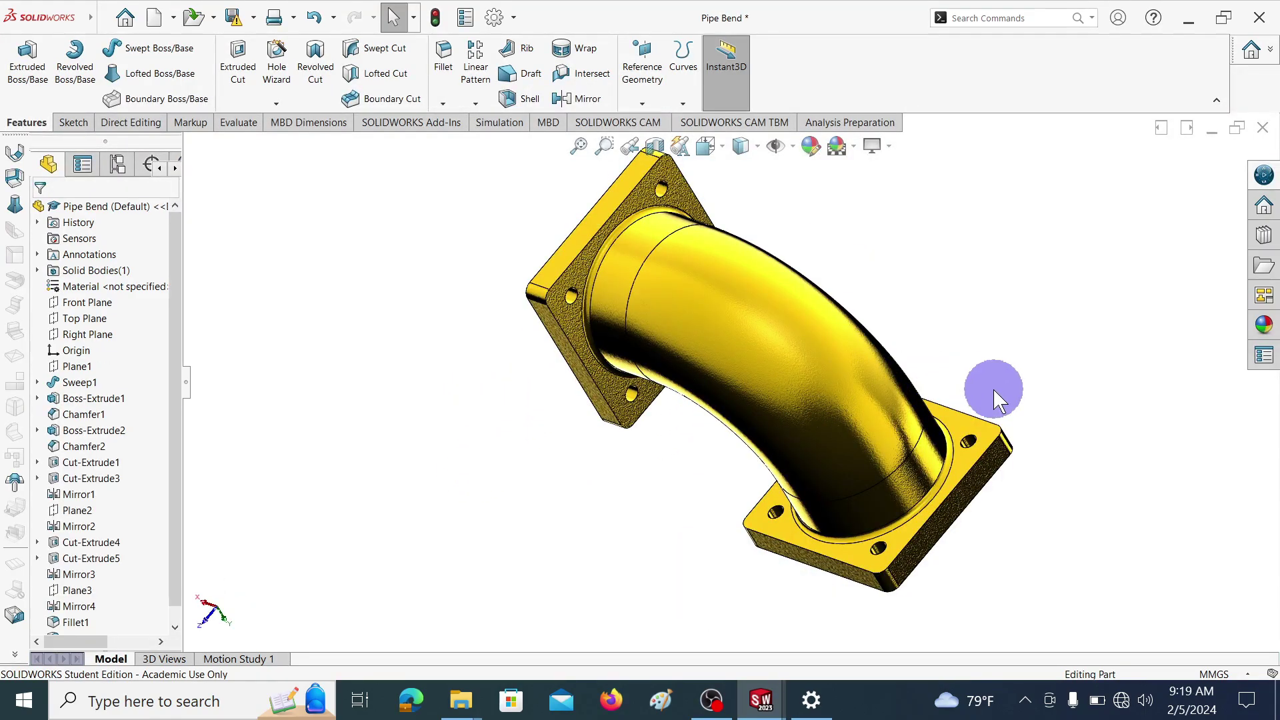
drag(991, 386, 998, 500)
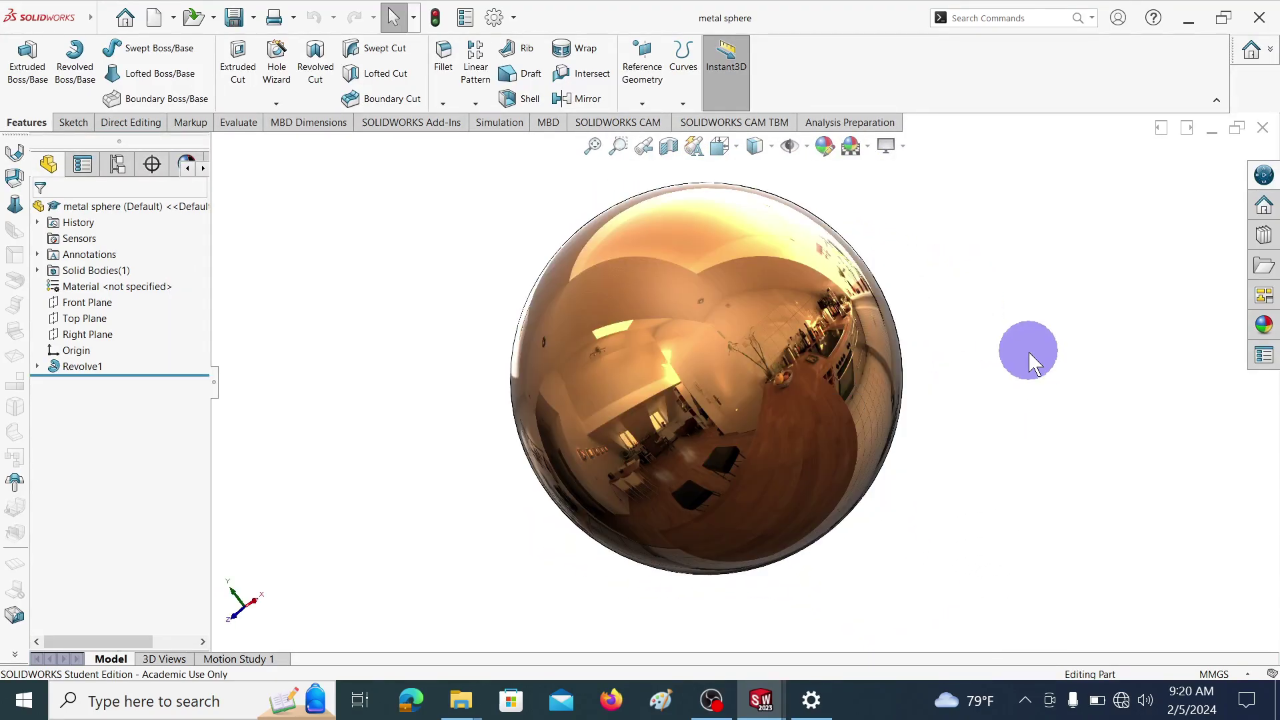
drag(1028, 351, 1143, 327)
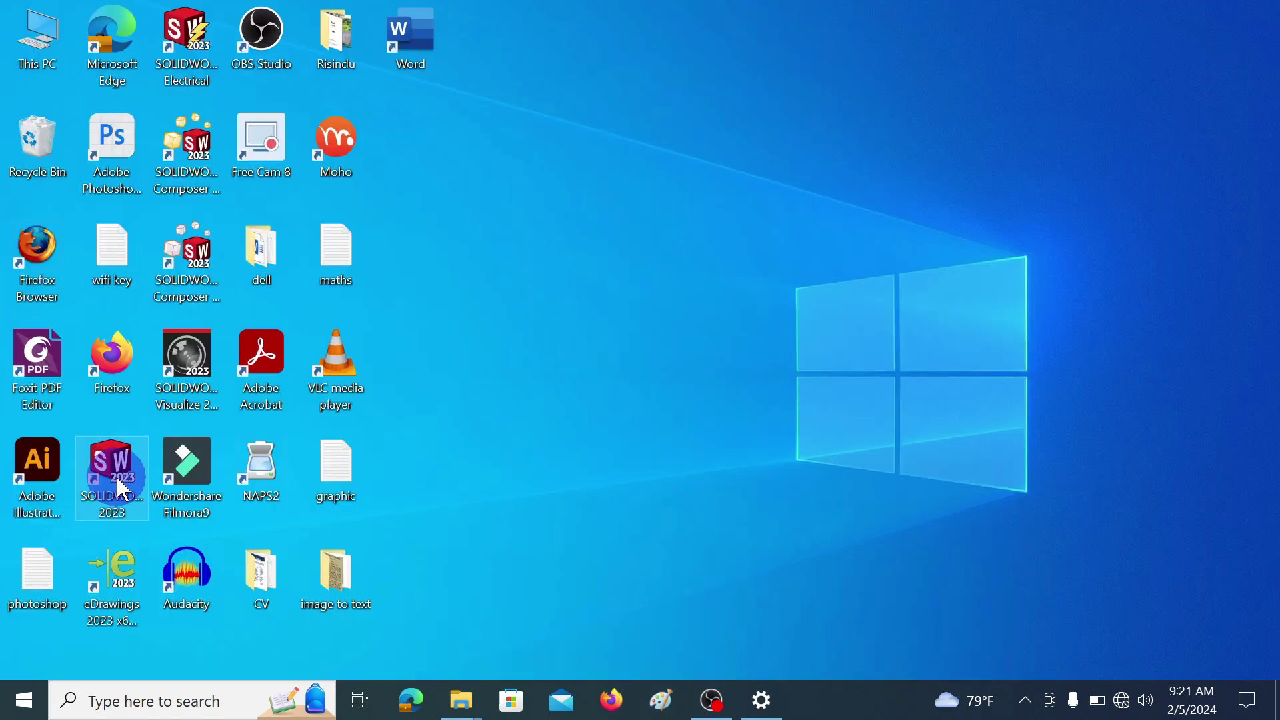
click(113, 476)
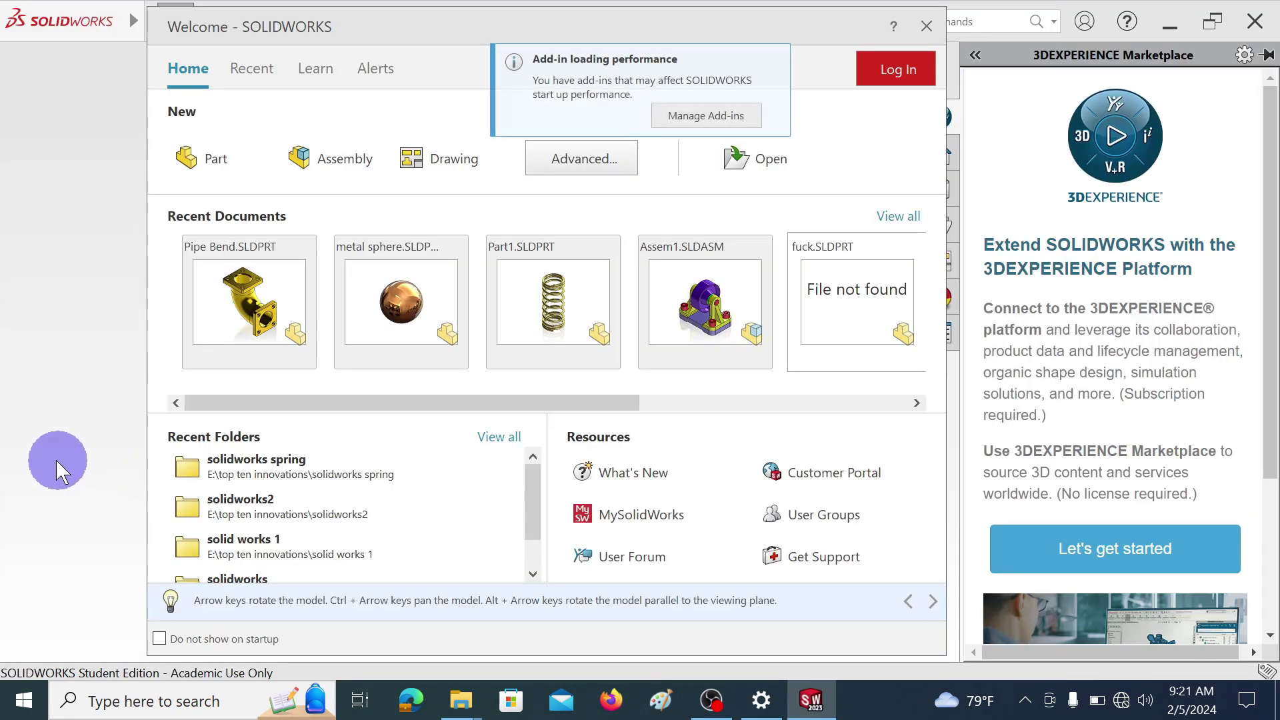
Step: Open the metal sphere part and check View Settings and View > Display for RealView Graphics
click(404, 297)
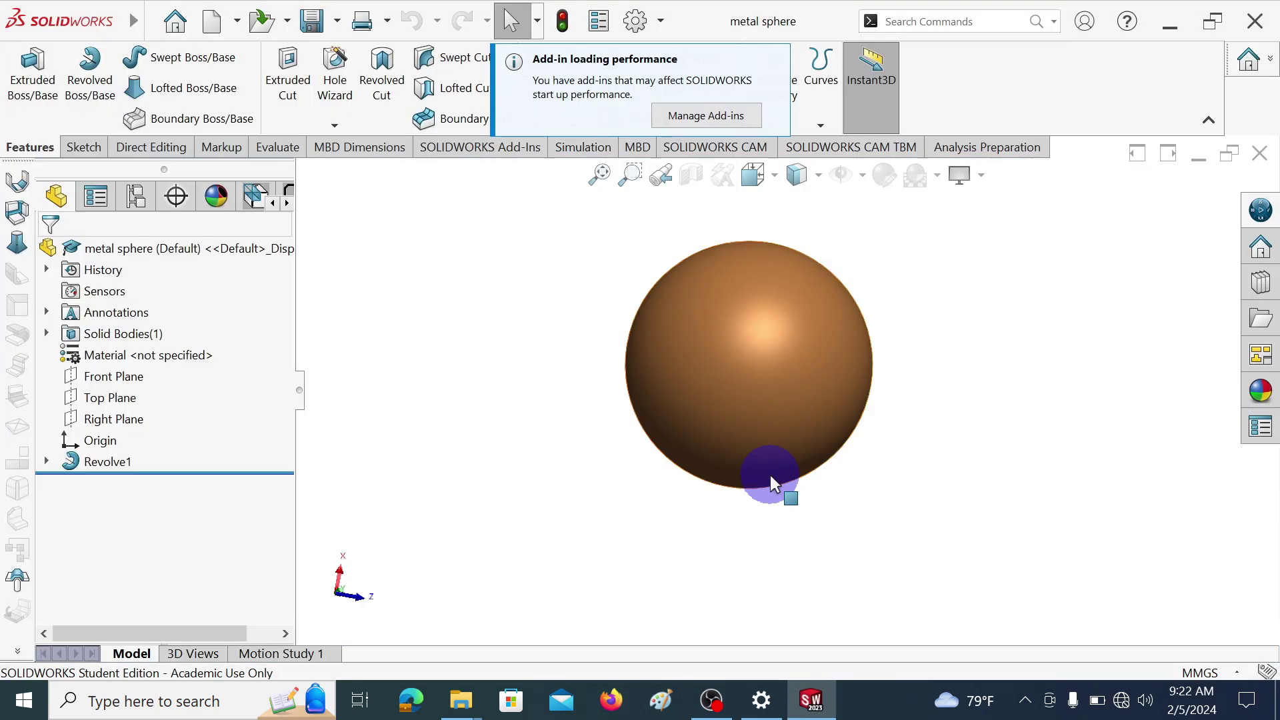
drag(966, 400, 910, 434)
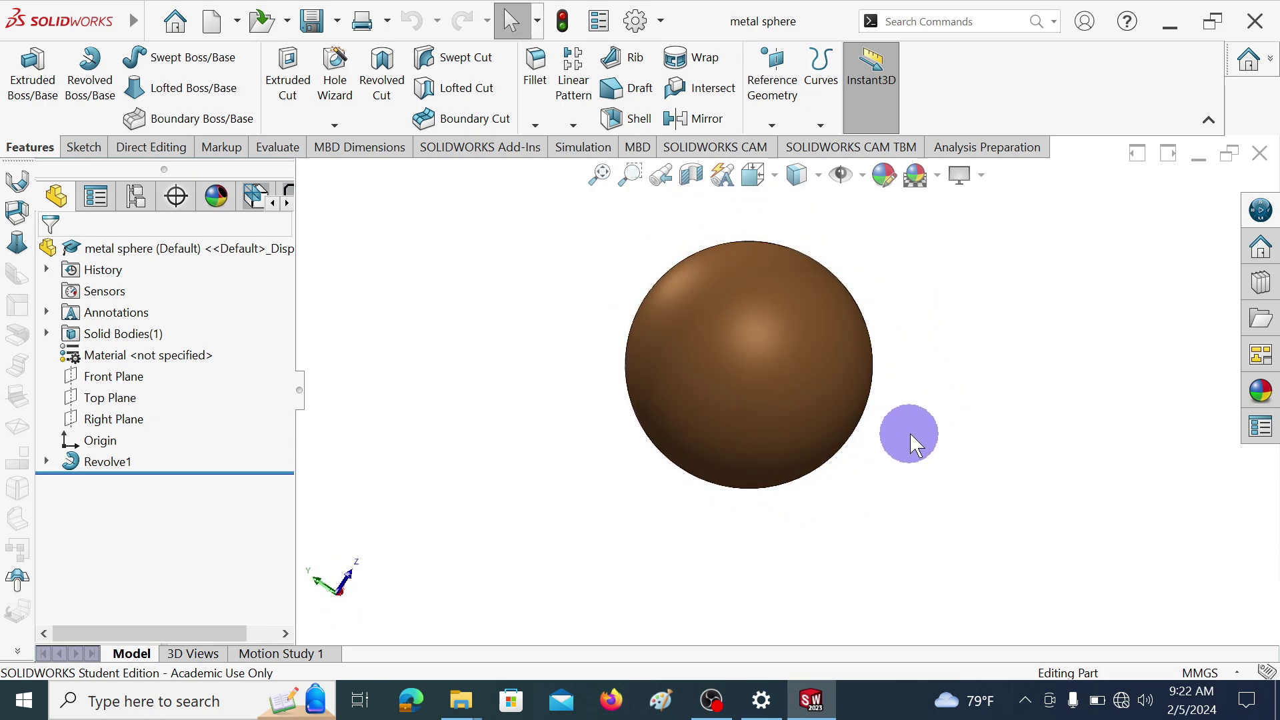
click(981, 173)
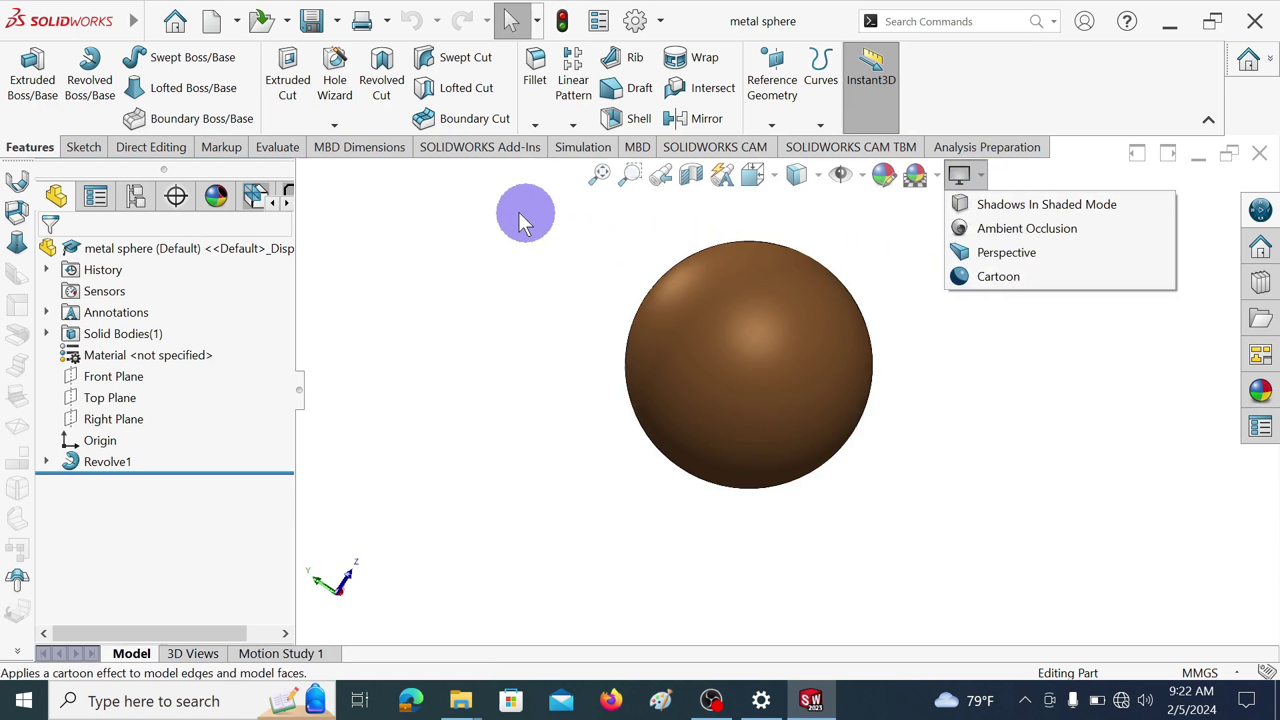
click(153, 22)
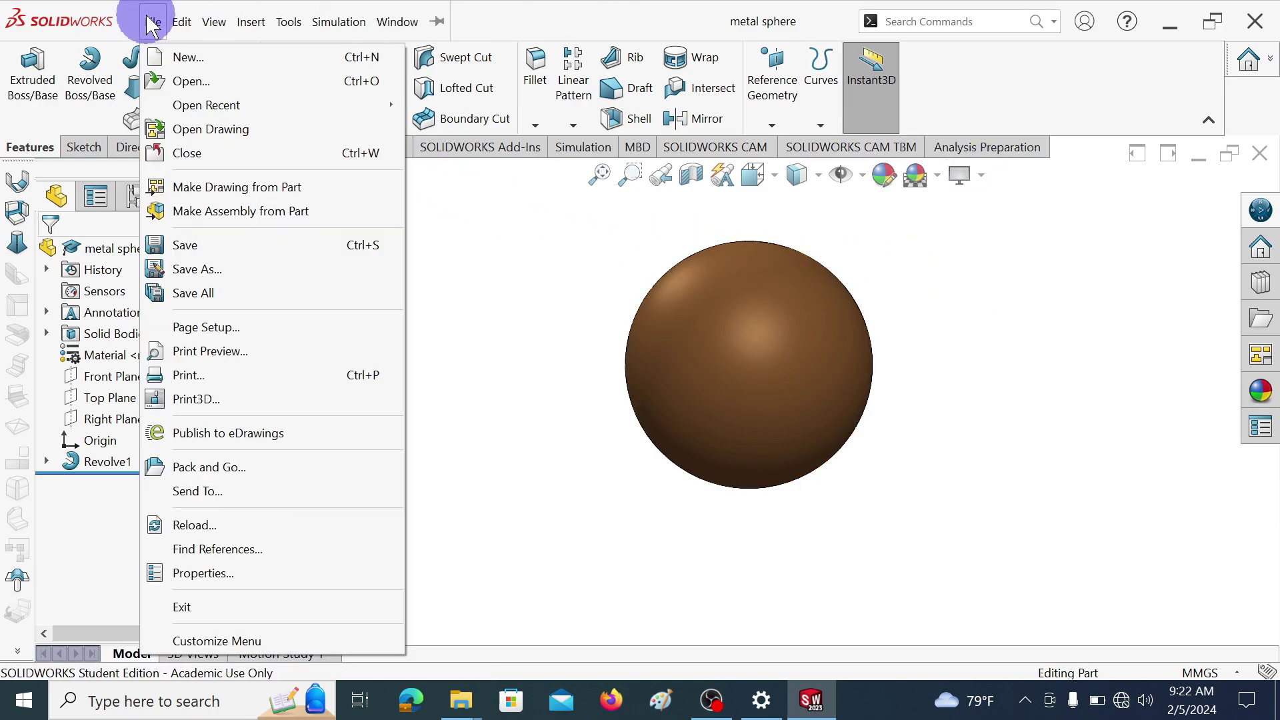
click(214, 22)
mouse_move(331, 119)
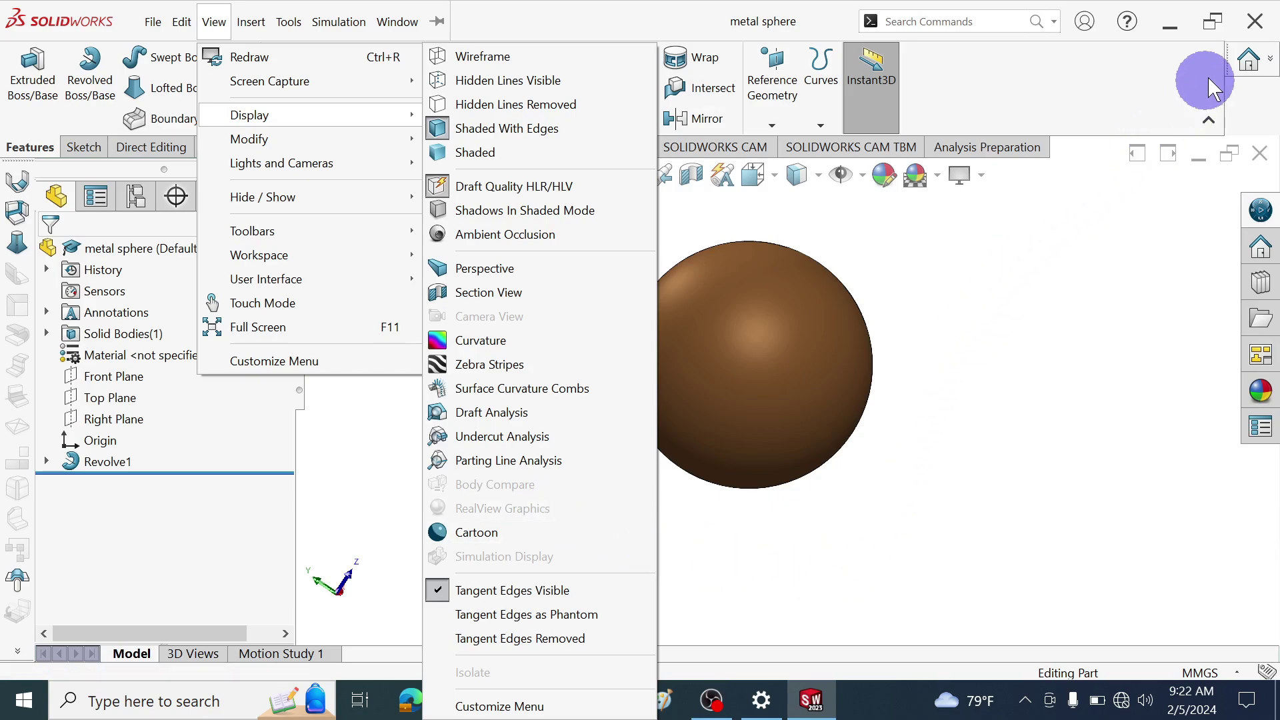
Step: Close SOLIDWORKS and search Windows for Registry Editor
click(1248, 20)
click(1248, 18)
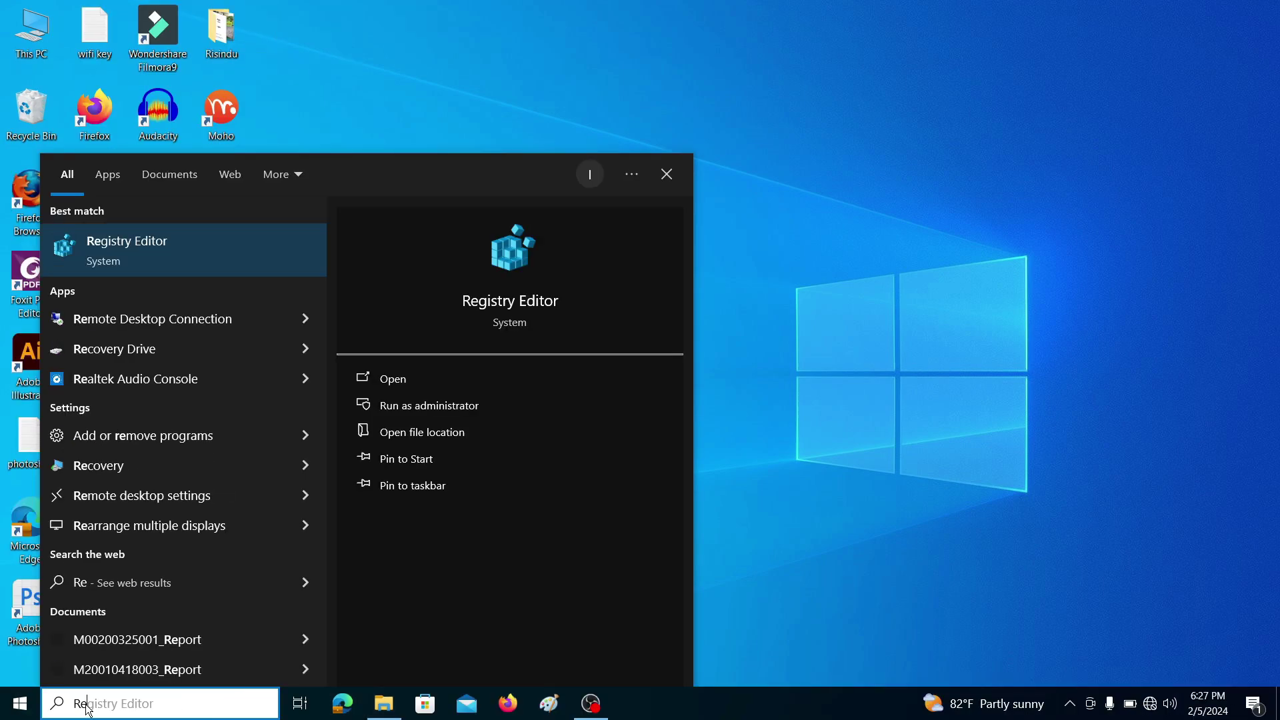
text(gist)
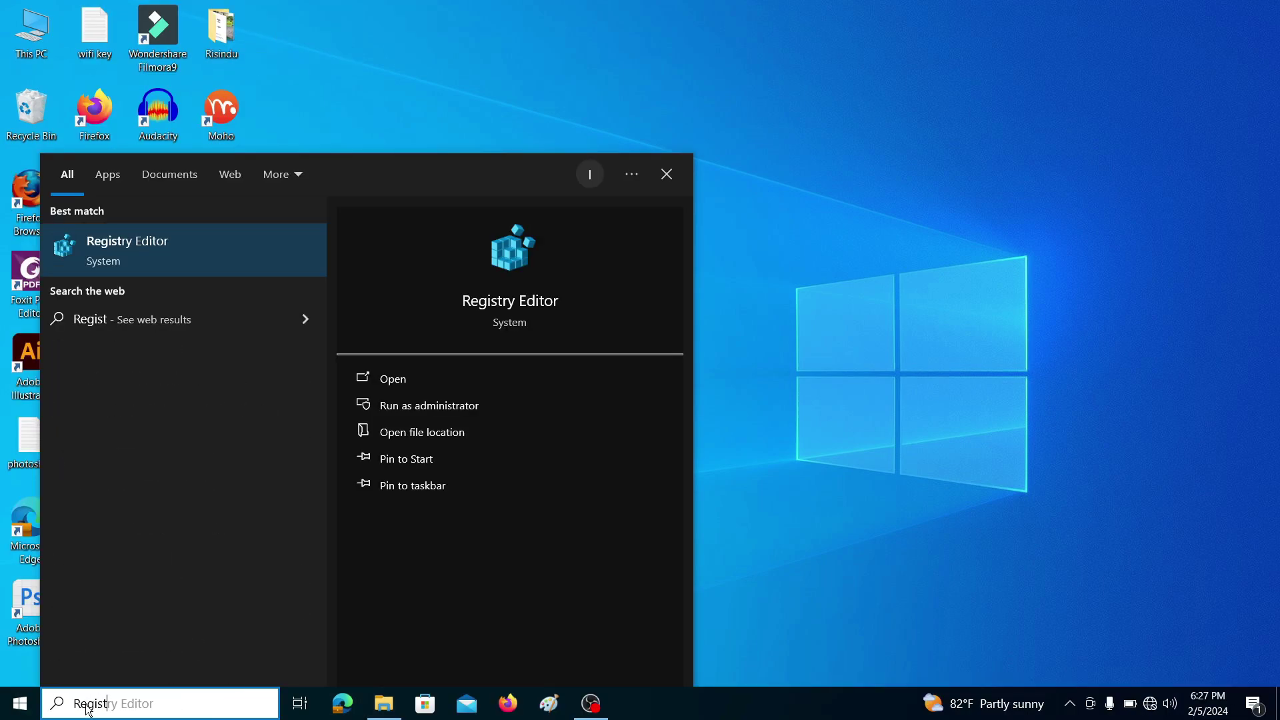
text(ry Editor)
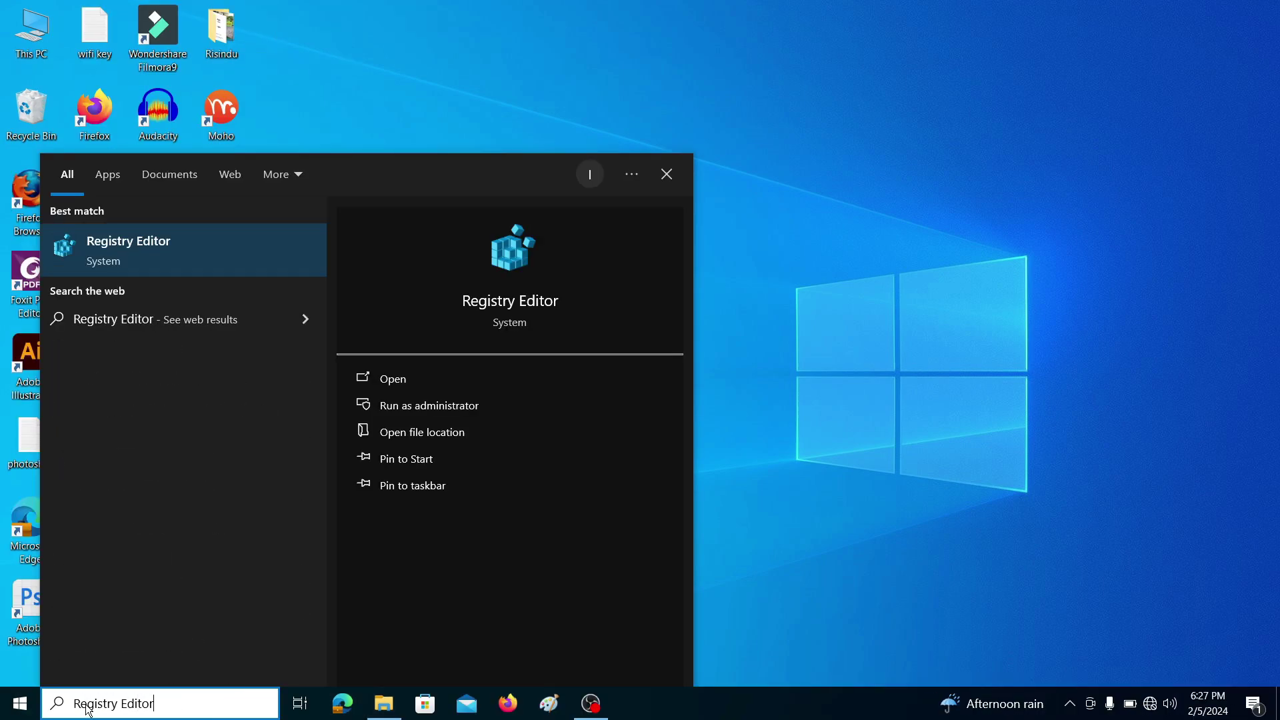
Step: Launch Registry Editor and expand HKEY_CURRENT_USER > SOFTWARE > SolidWorks > AllowList
click(149, 241)
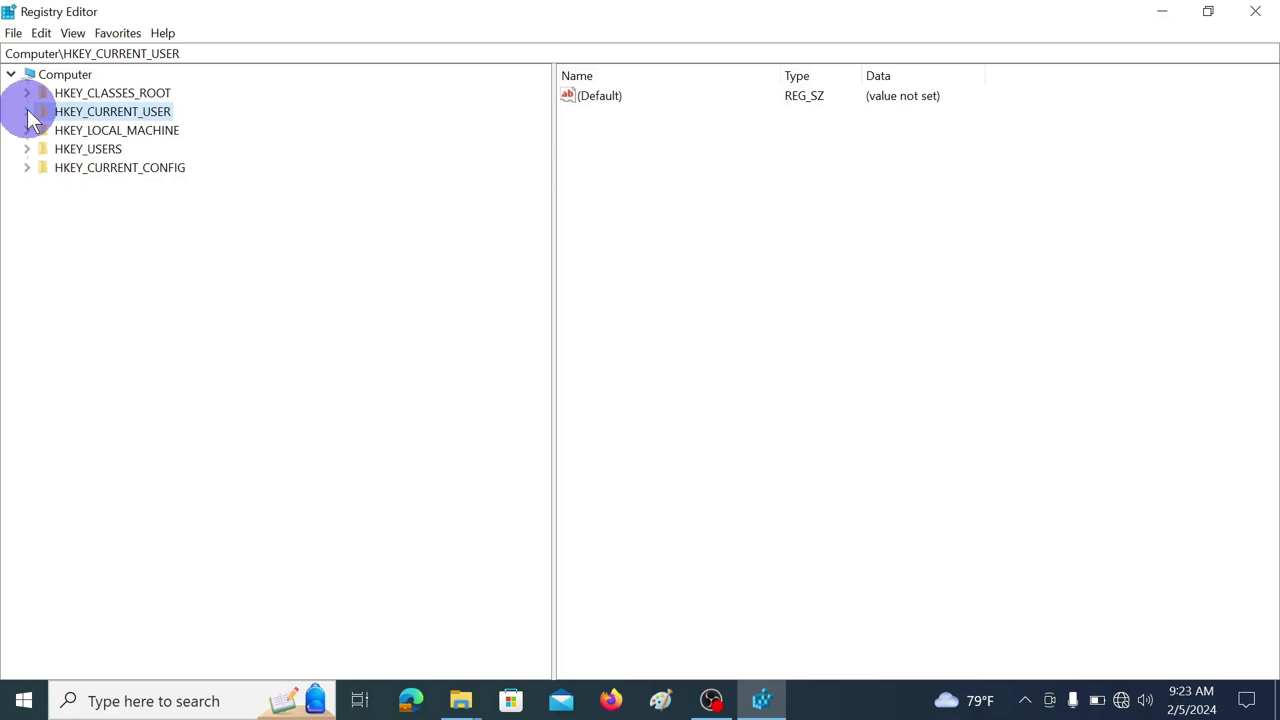
click(27, 112)
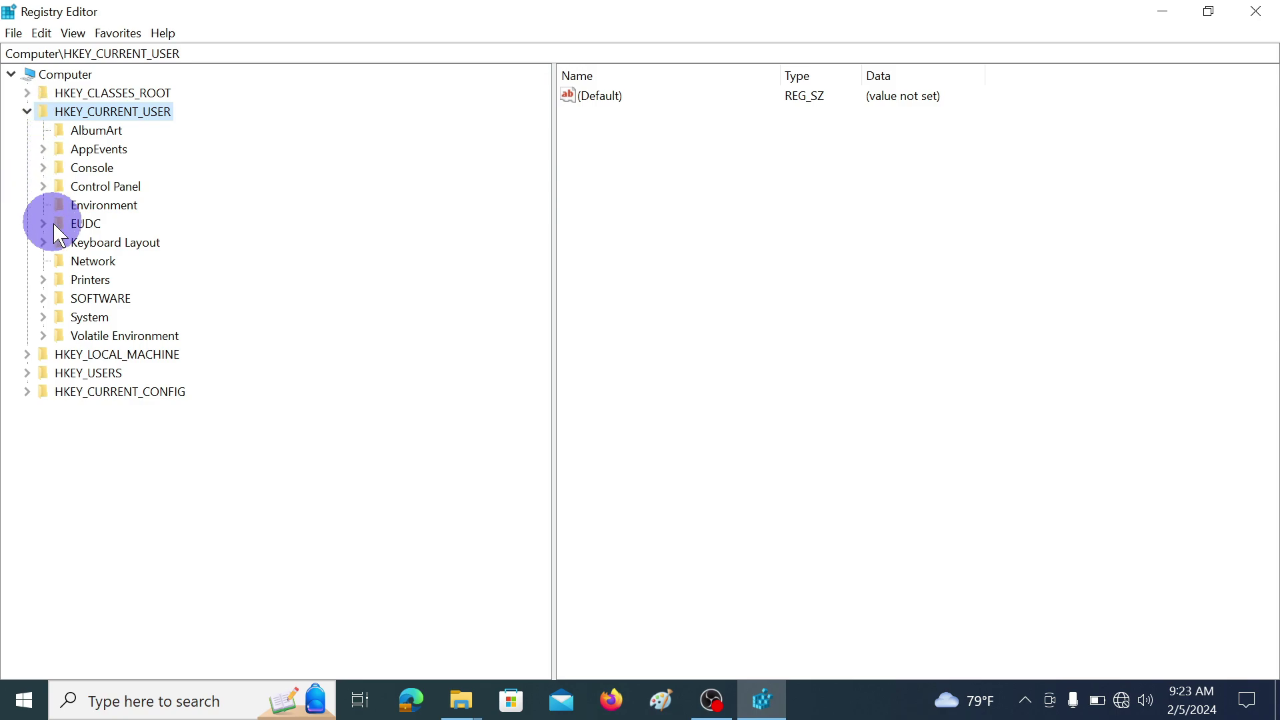
click(43, 298)
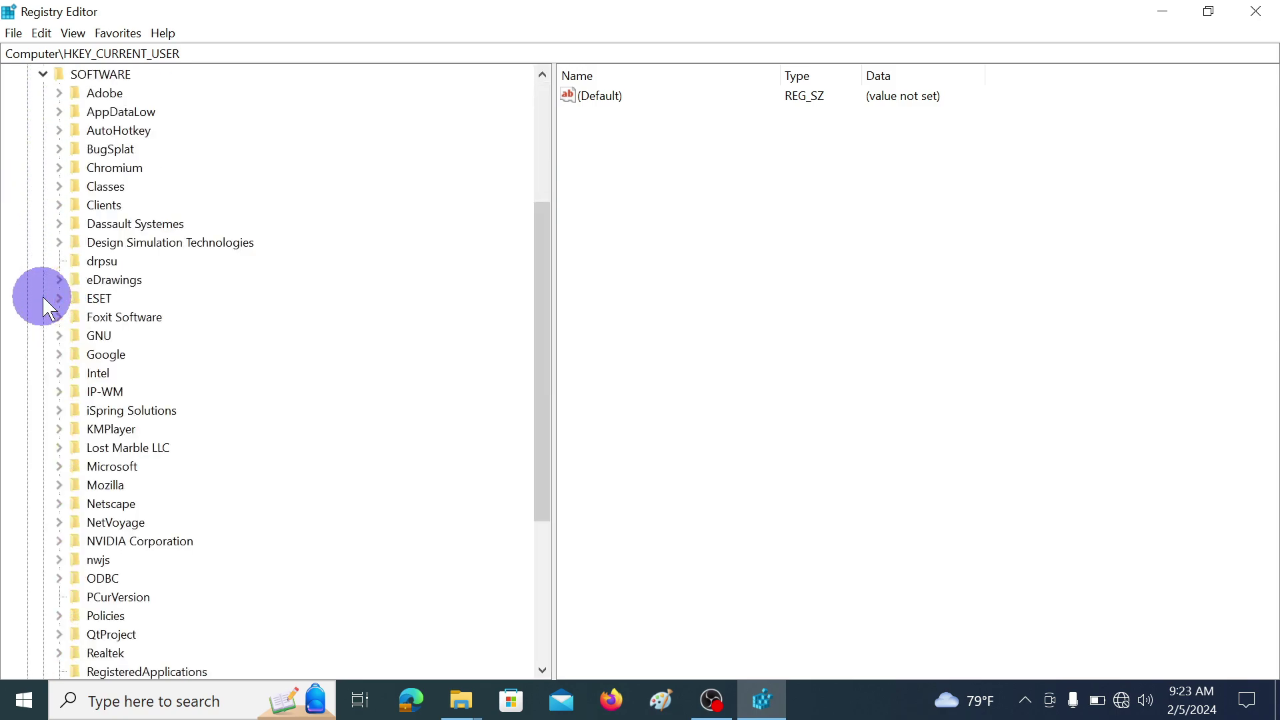
scroll(162, 363, down, 5)
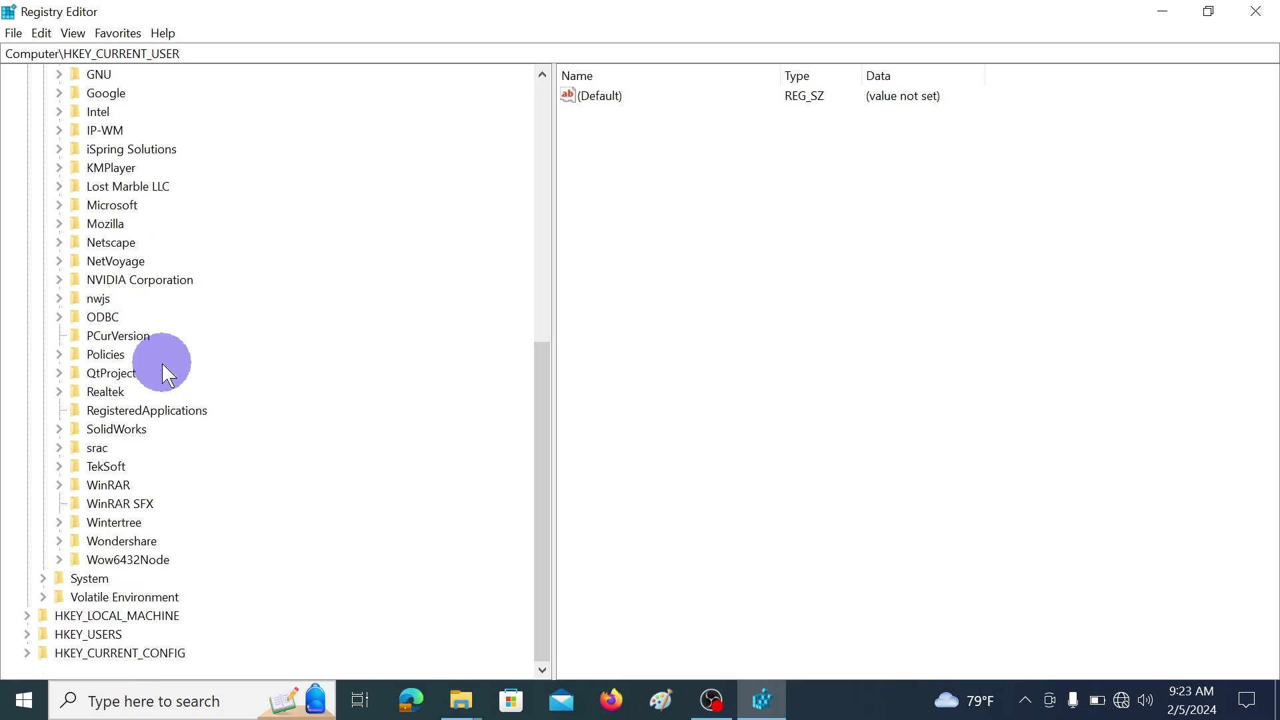
click(58, 428)
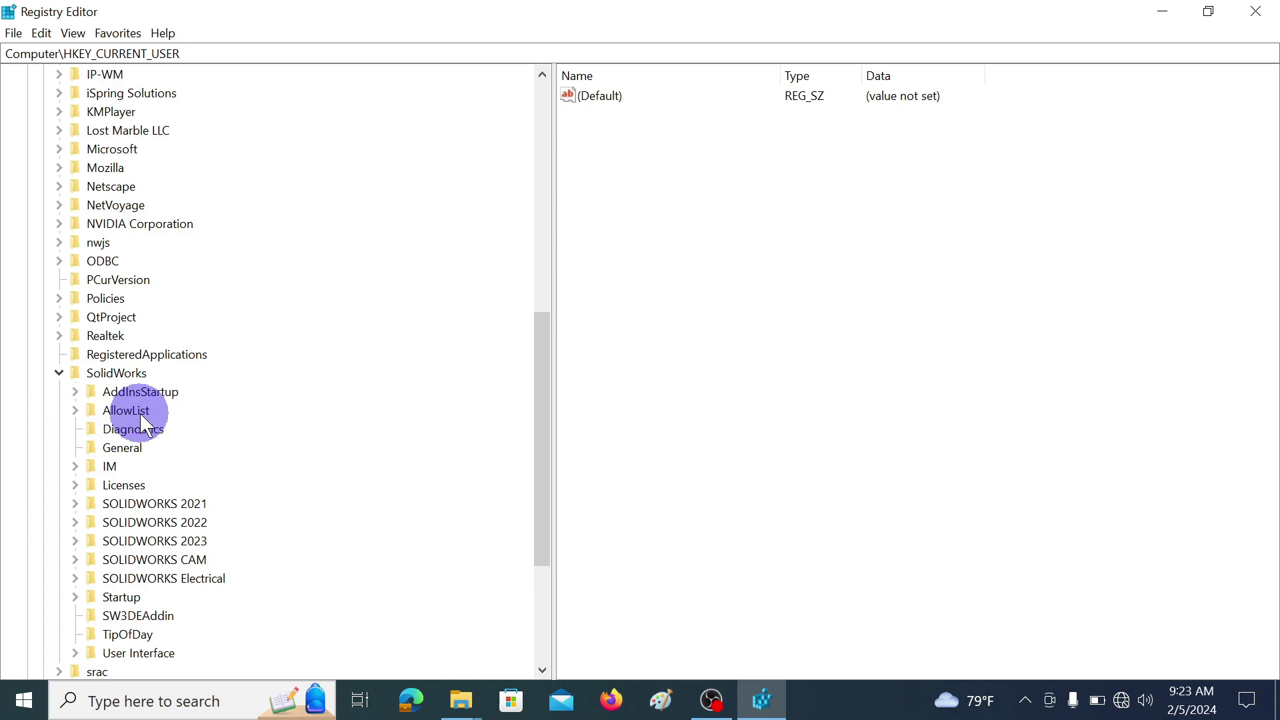
click(74, 411)
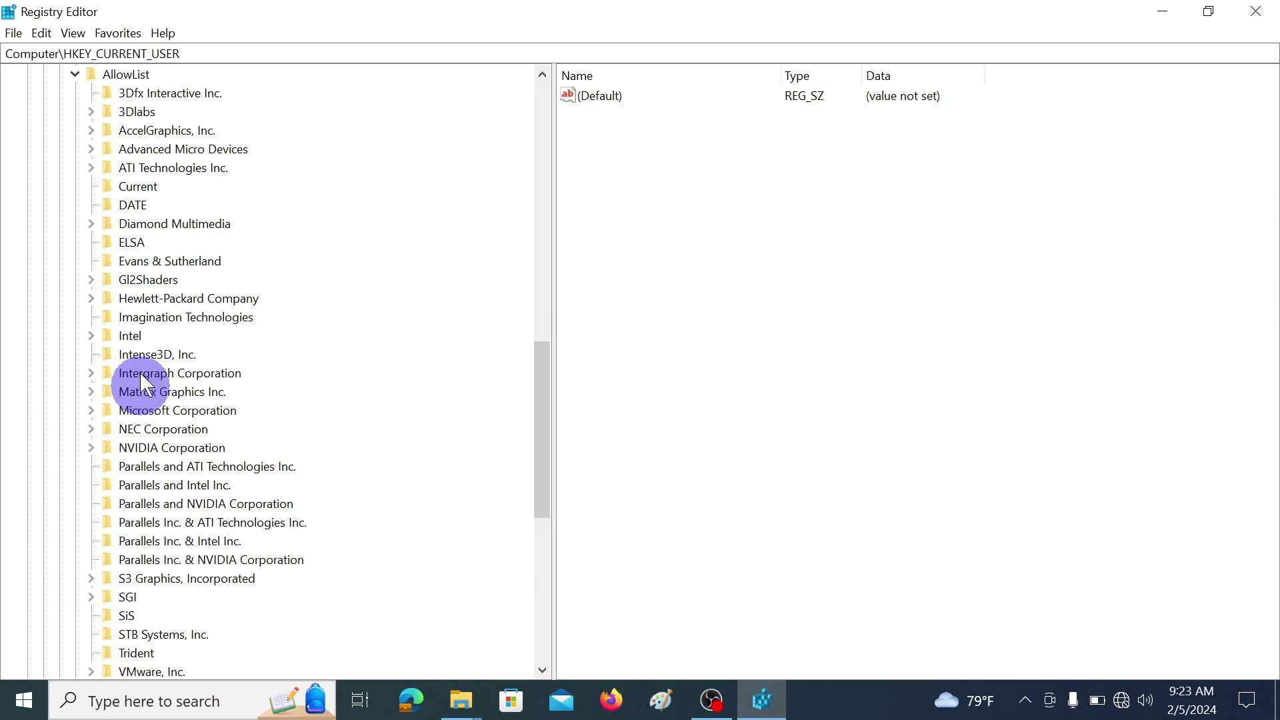
Step: Read the AllowList\Current Renderer value, NVIDIA GeForce MX350/PCIe/SSE2, and cancel without changes
click(138, 187)
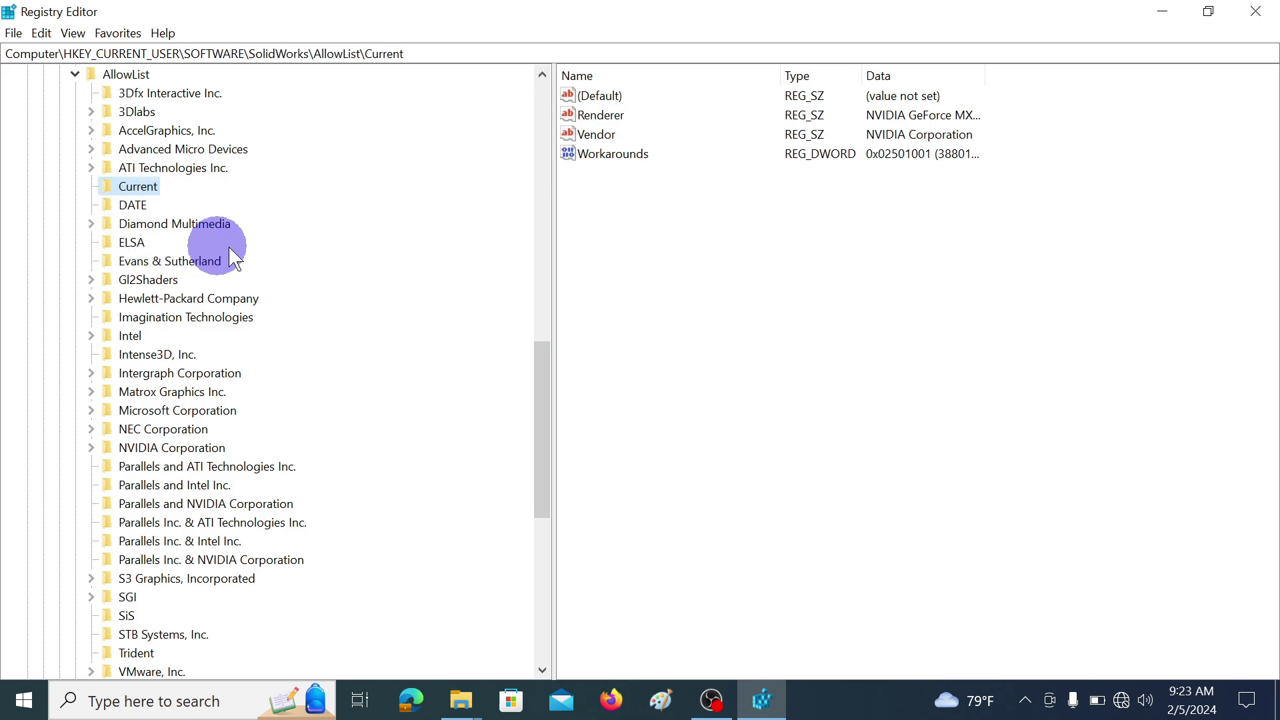
double_click(612, 117)
key(ctrl+c)
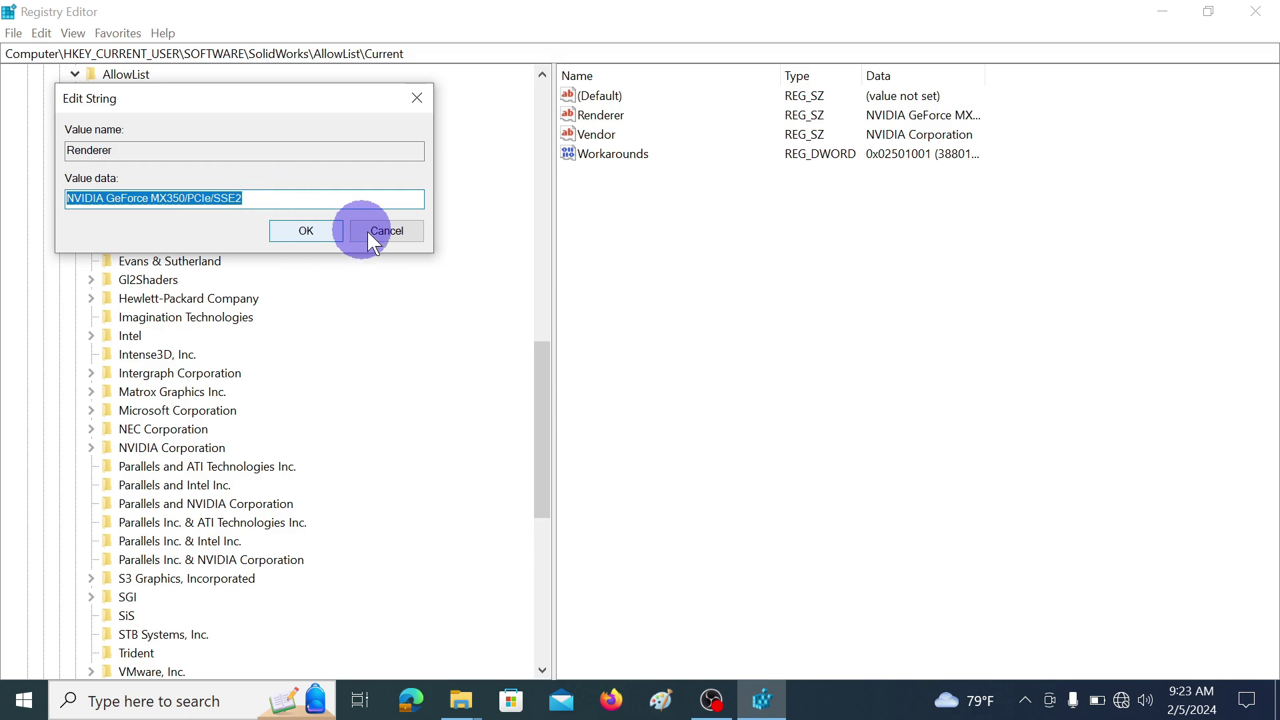
click(396, 232)
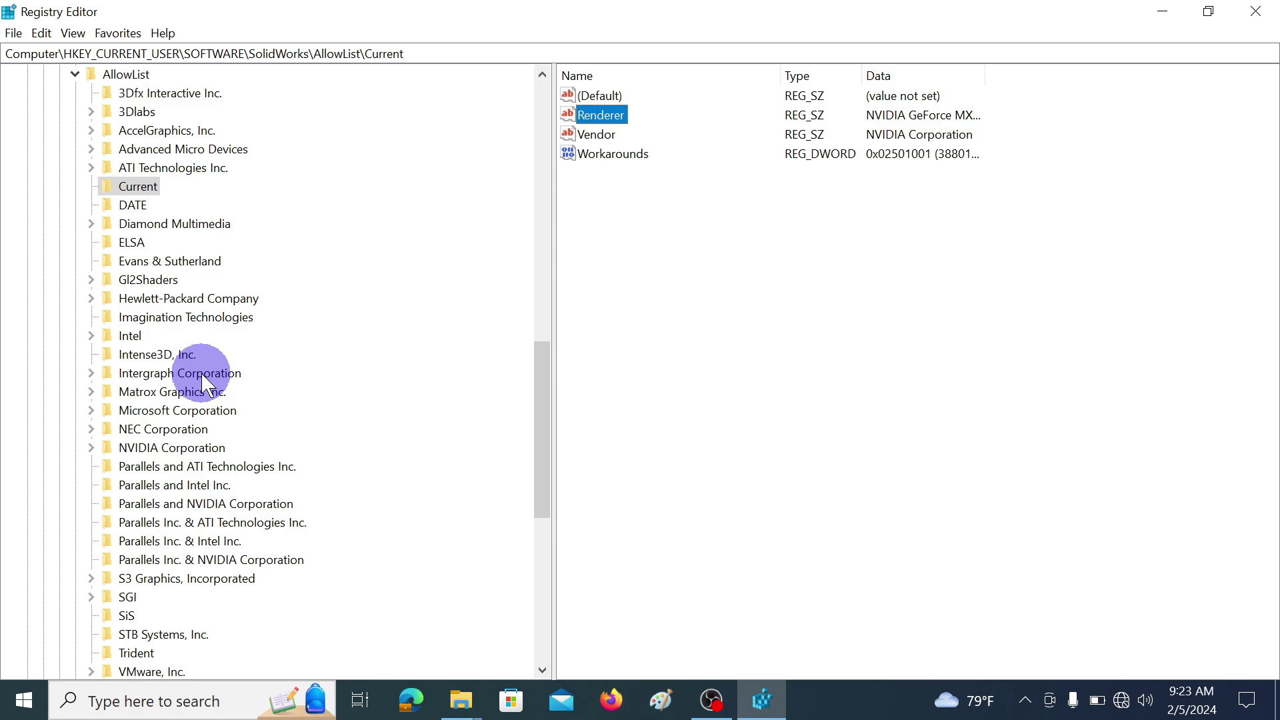
Step: Expand Gl2Shaders and create a new subkey under NV40
scroll(203, 386, down, 2)
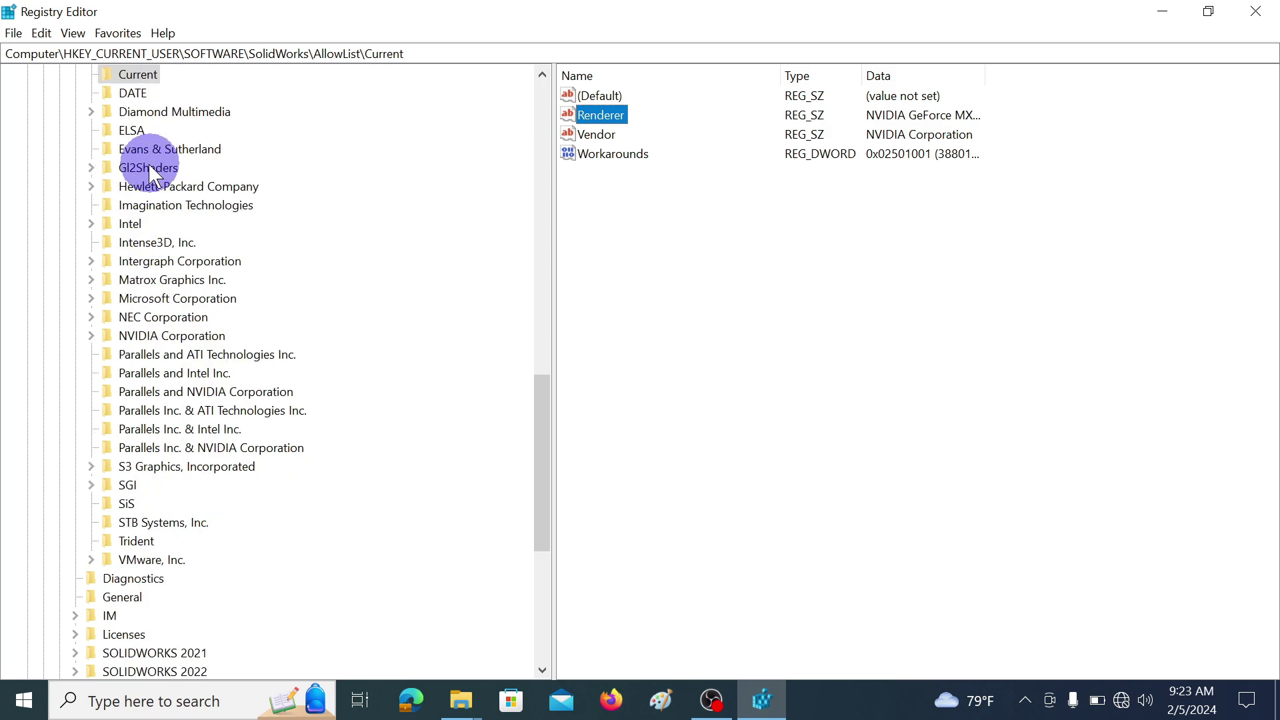
click(93, 168)
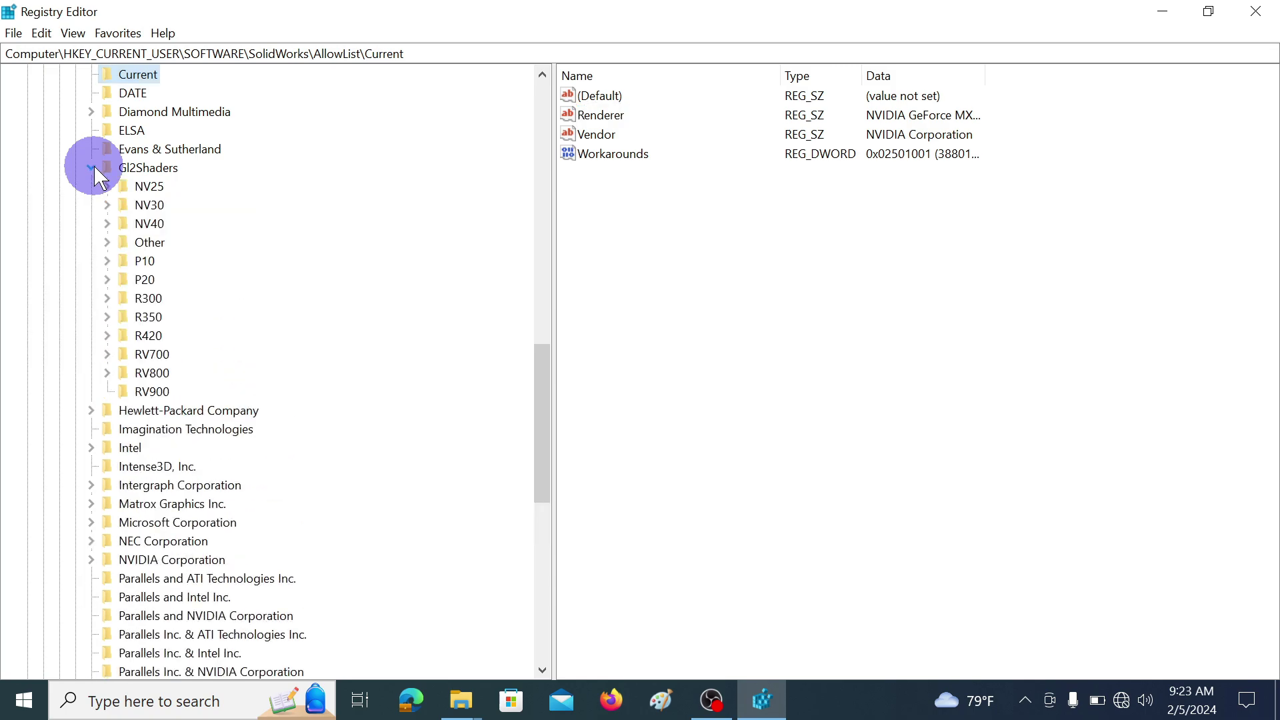
right_click(150, 224)
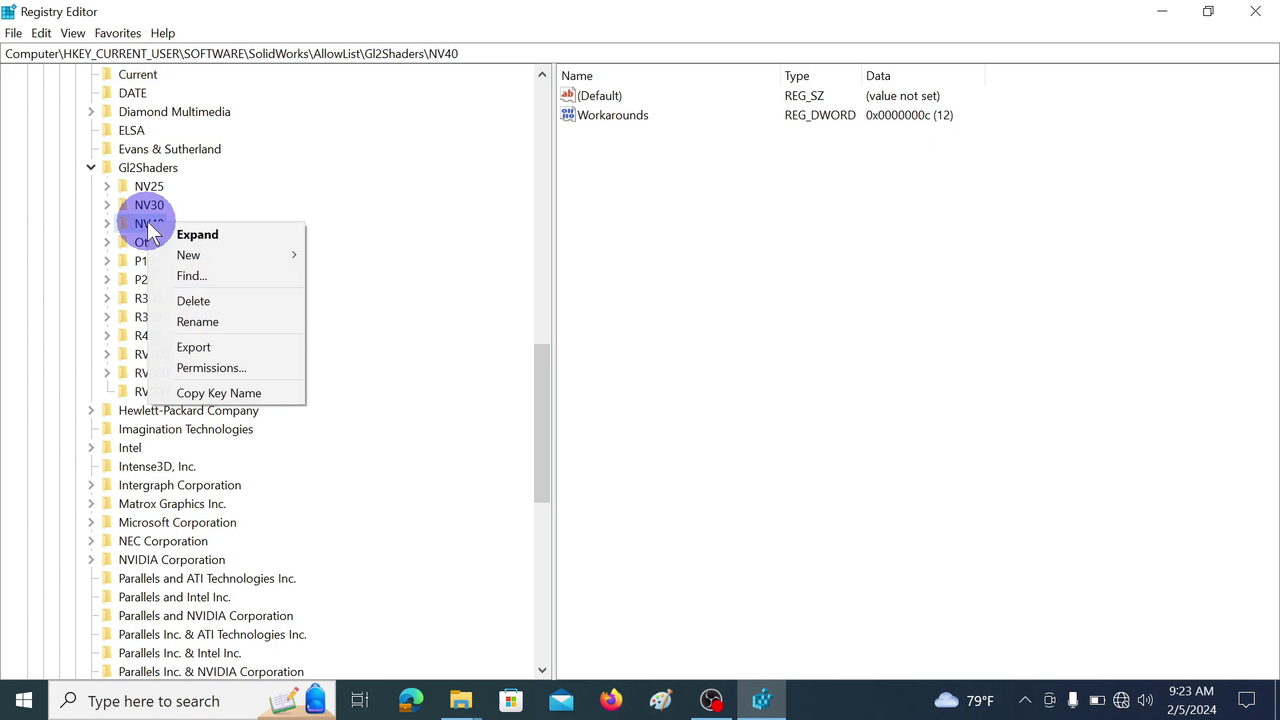
mouse_move(202, 251)
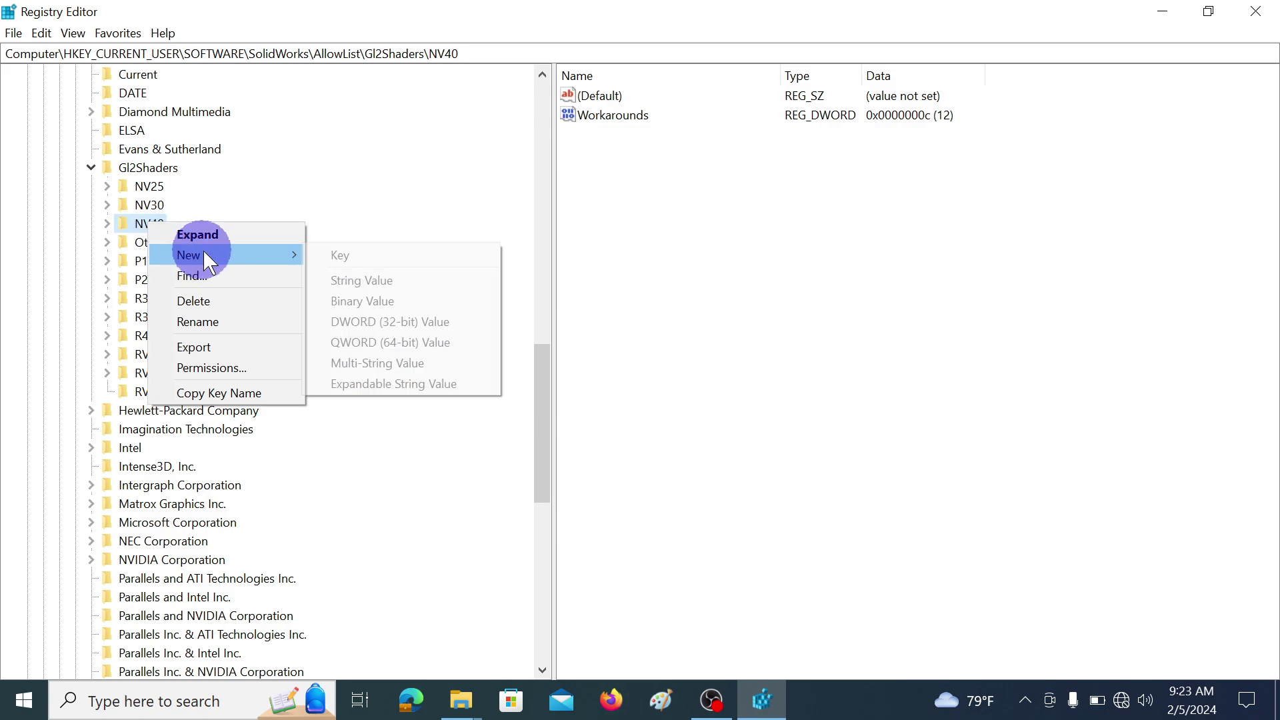
click(350, 253)
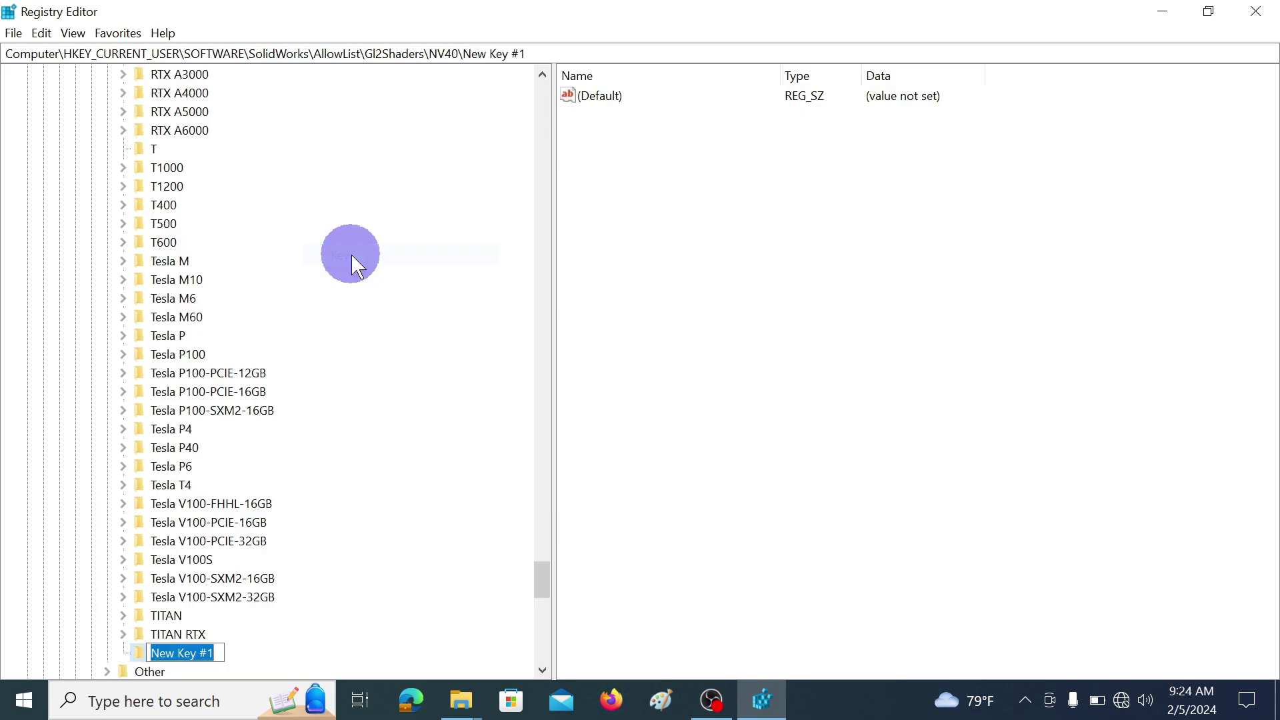
Step: Rename the new key to NVIDIA GeForce MX350/PCIe/SSE2
scroll(390, 461, down, 3)
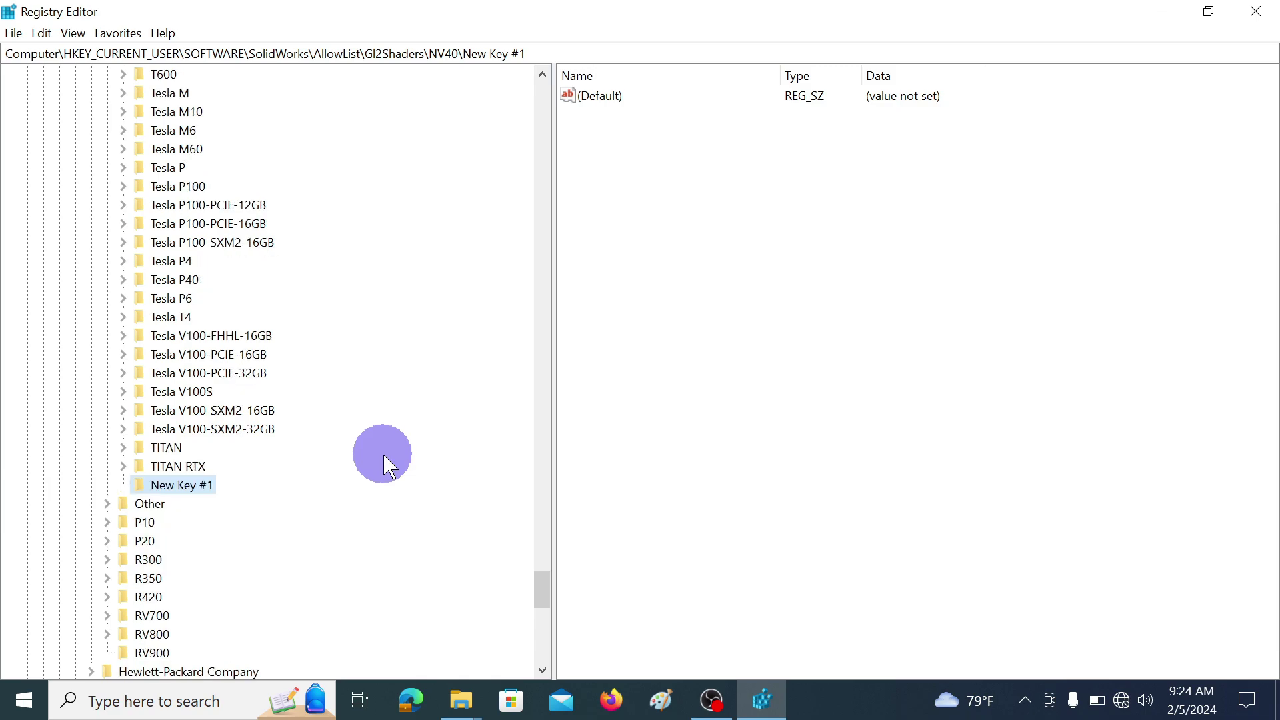
right_click(185, 492)
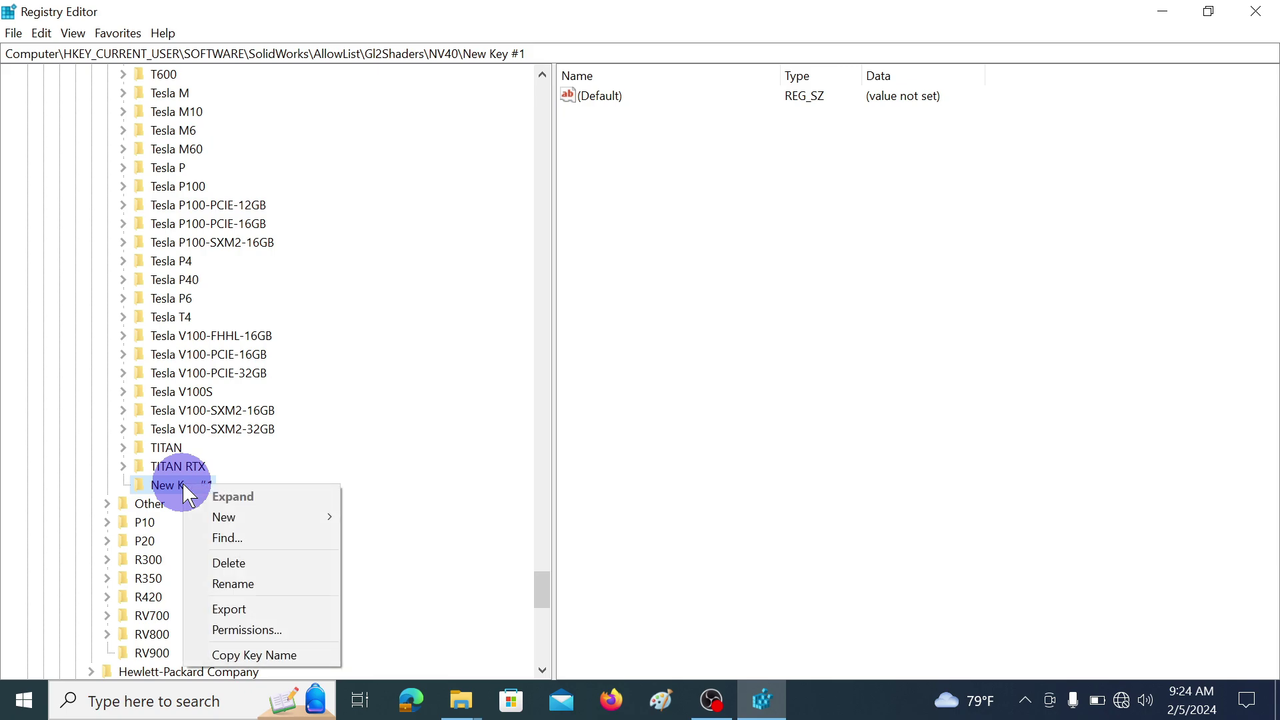
click(238, 580)
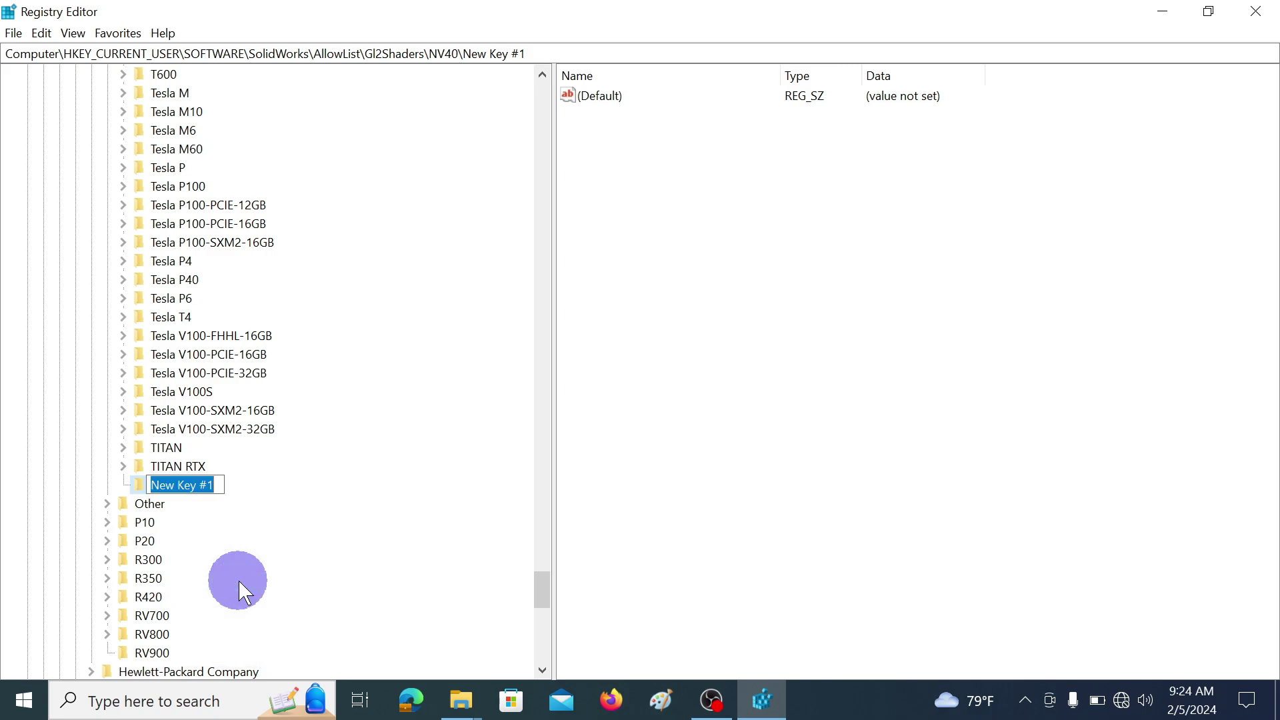
key(ctrl+v)
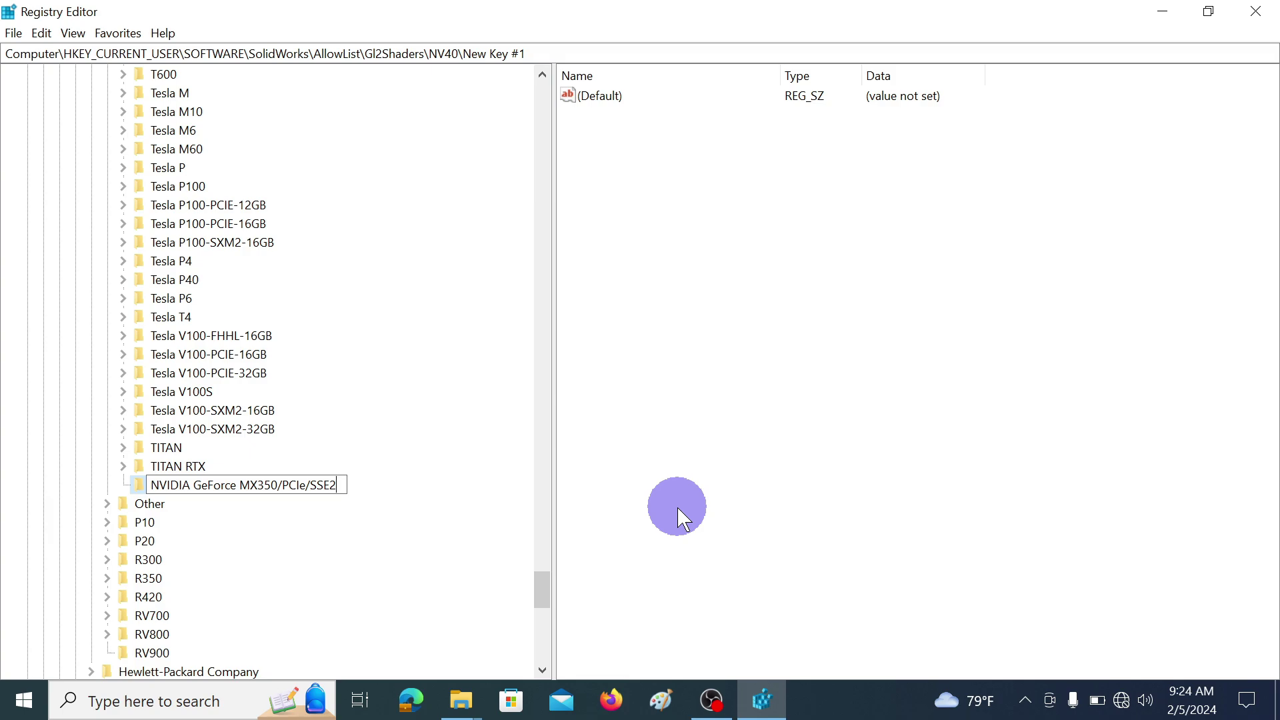
click(681, 518)
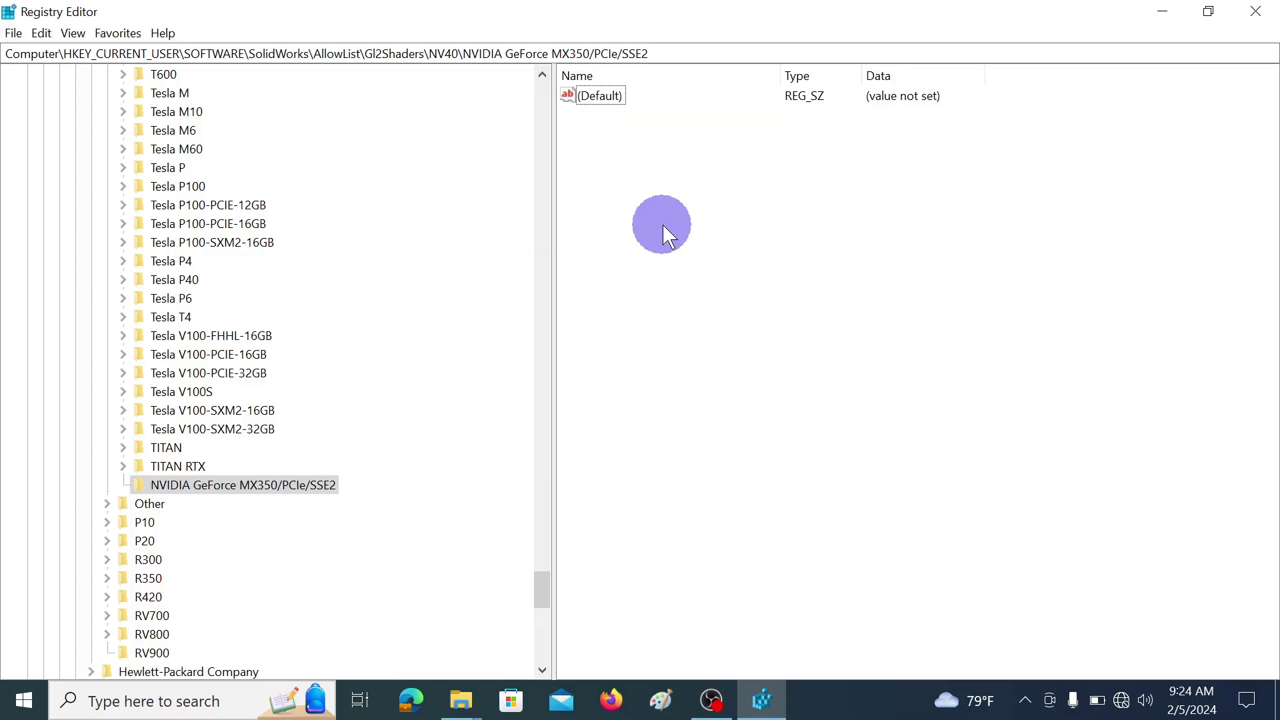
Step: Add a DWORD (32-bit) value named Workarounds to the GPU-named key
right_click(663, 226)
mouse_move(717, 242)
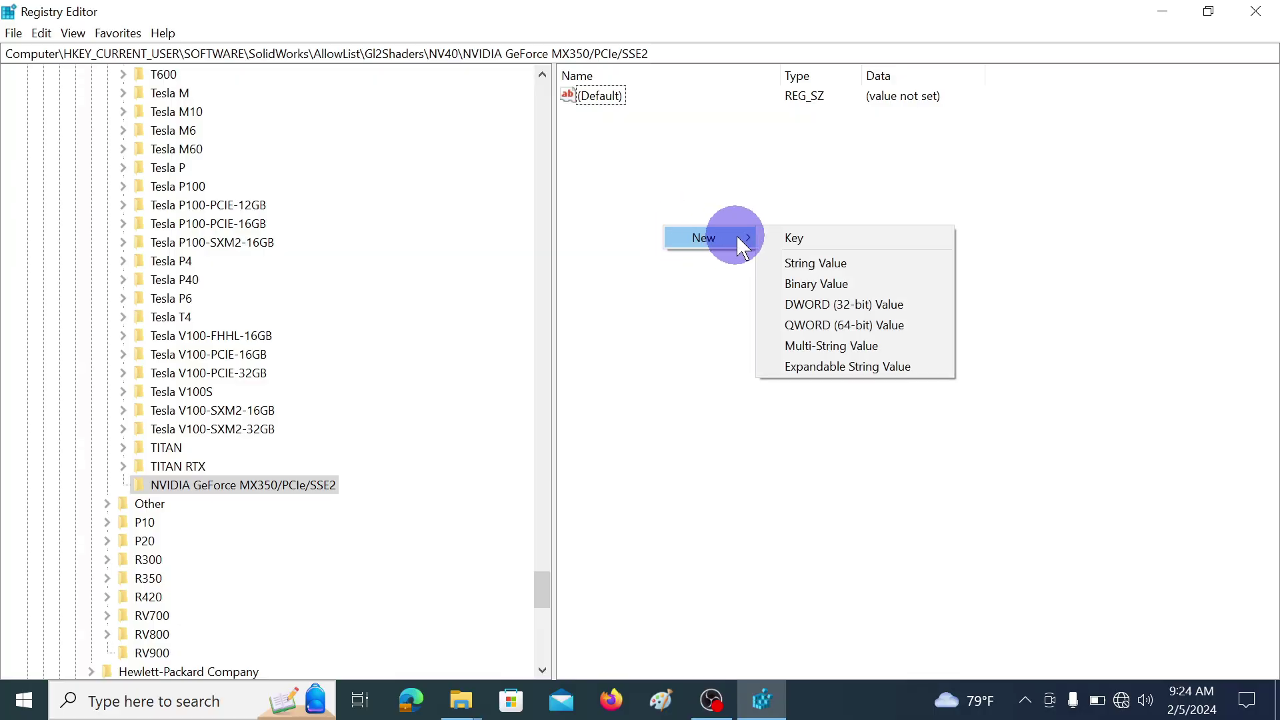
click(820, 304)
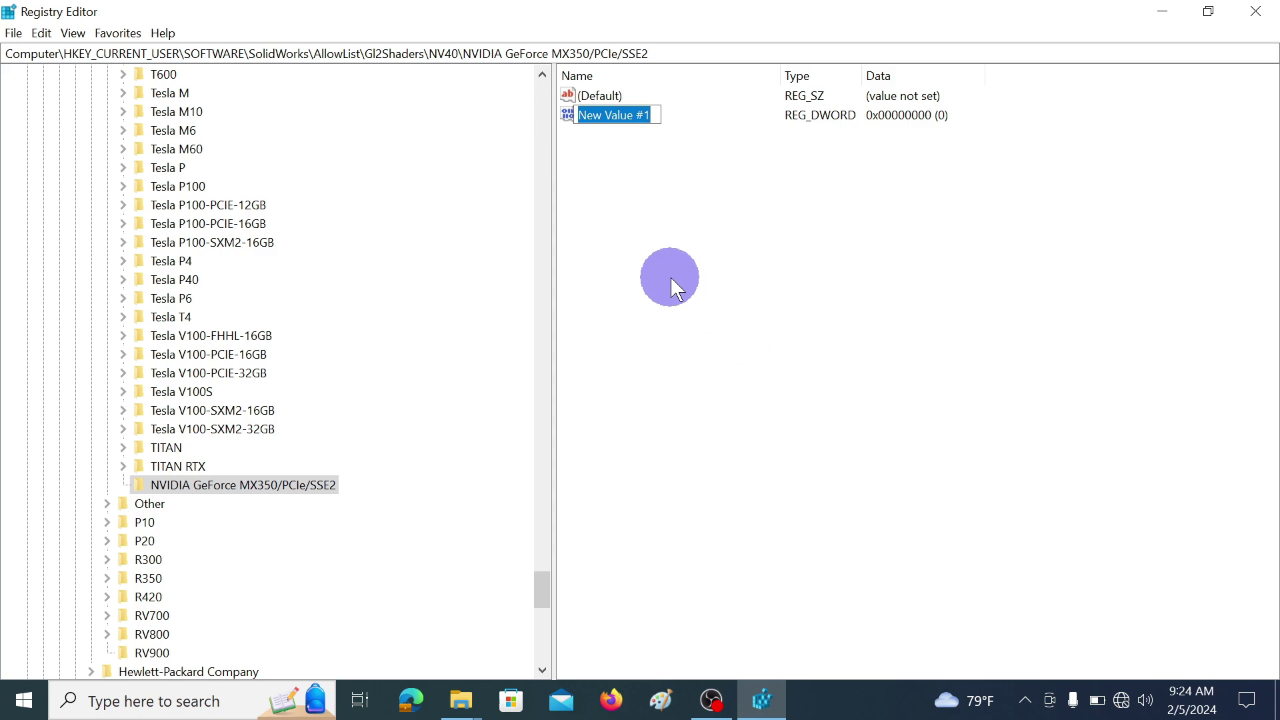
text(Work)
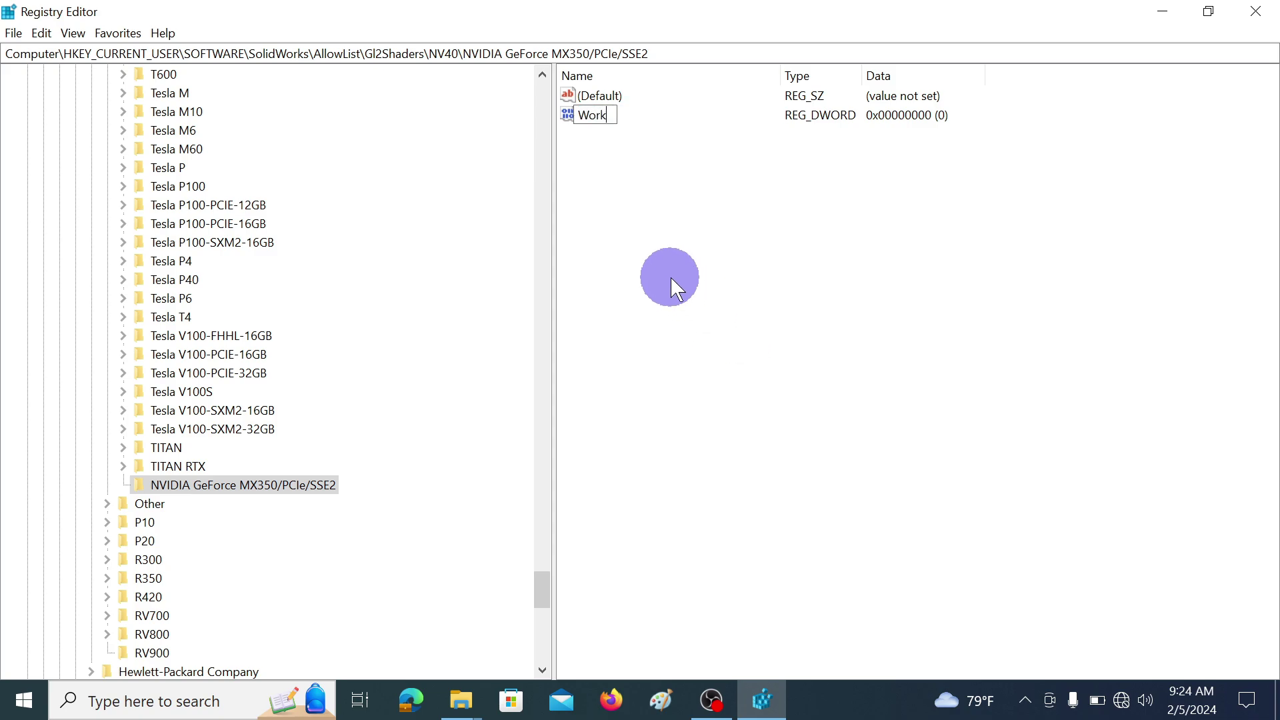
text(aroun)
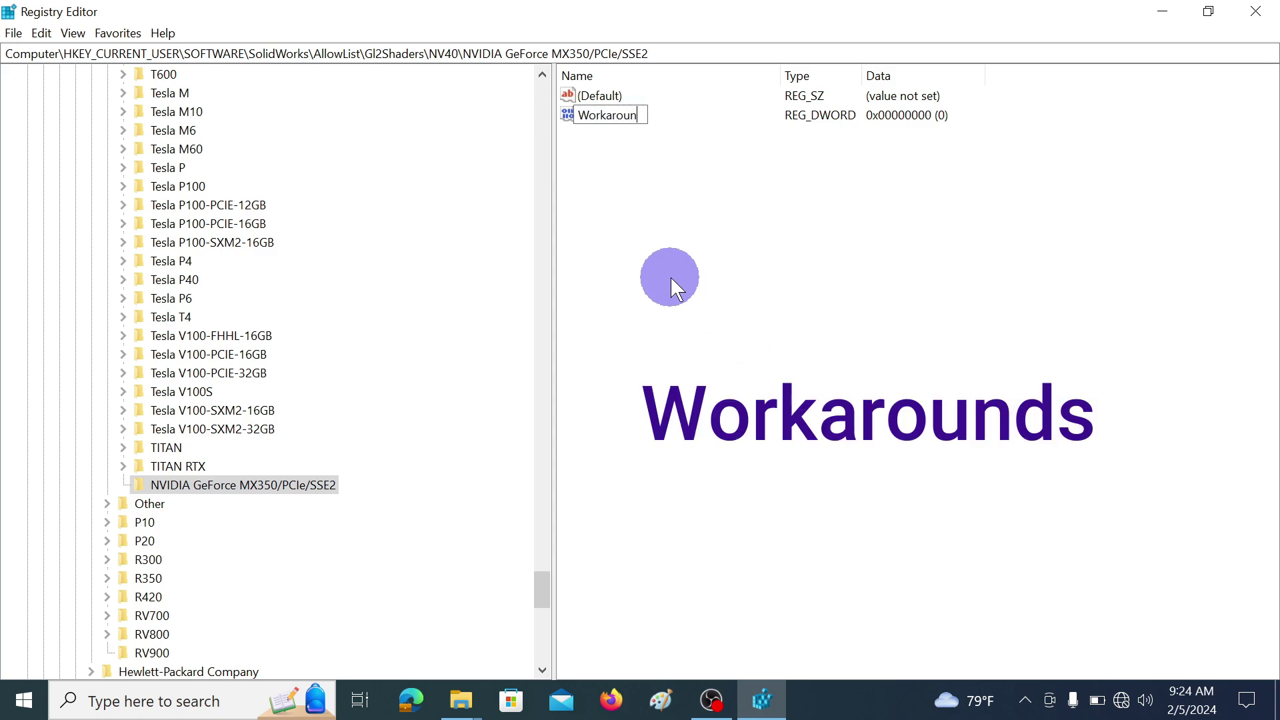
text(ds)
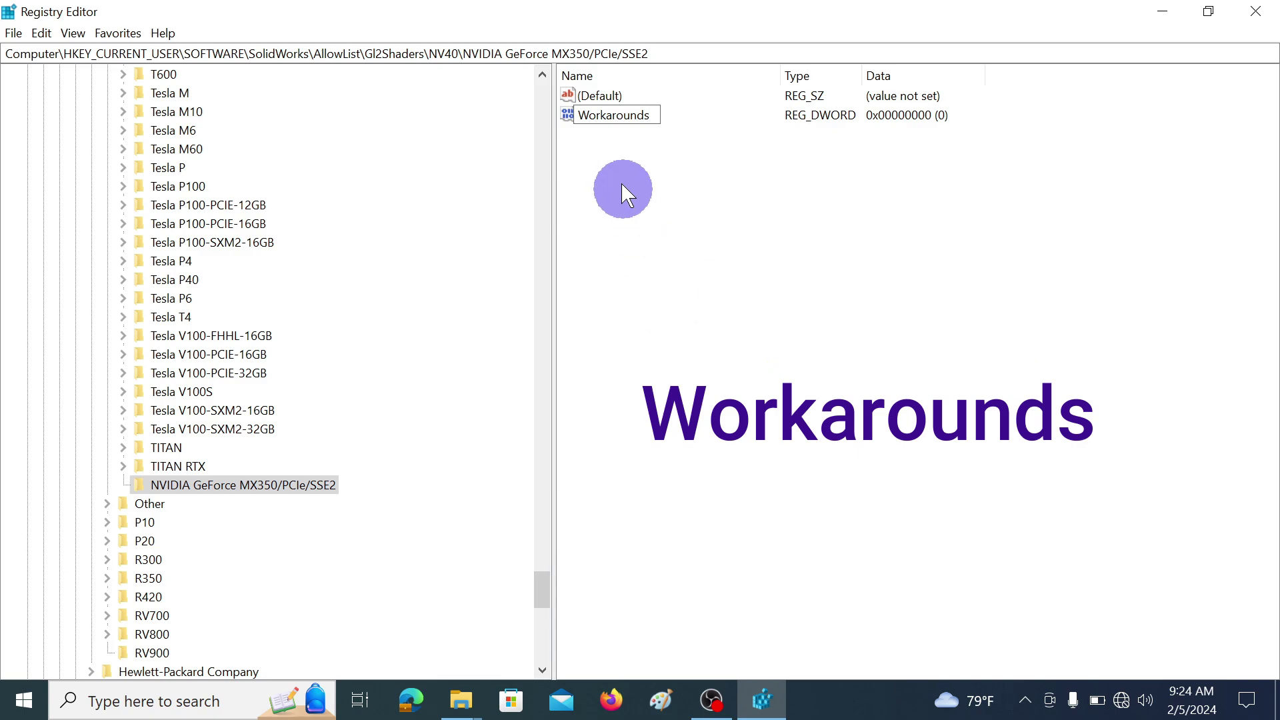
key(Return)
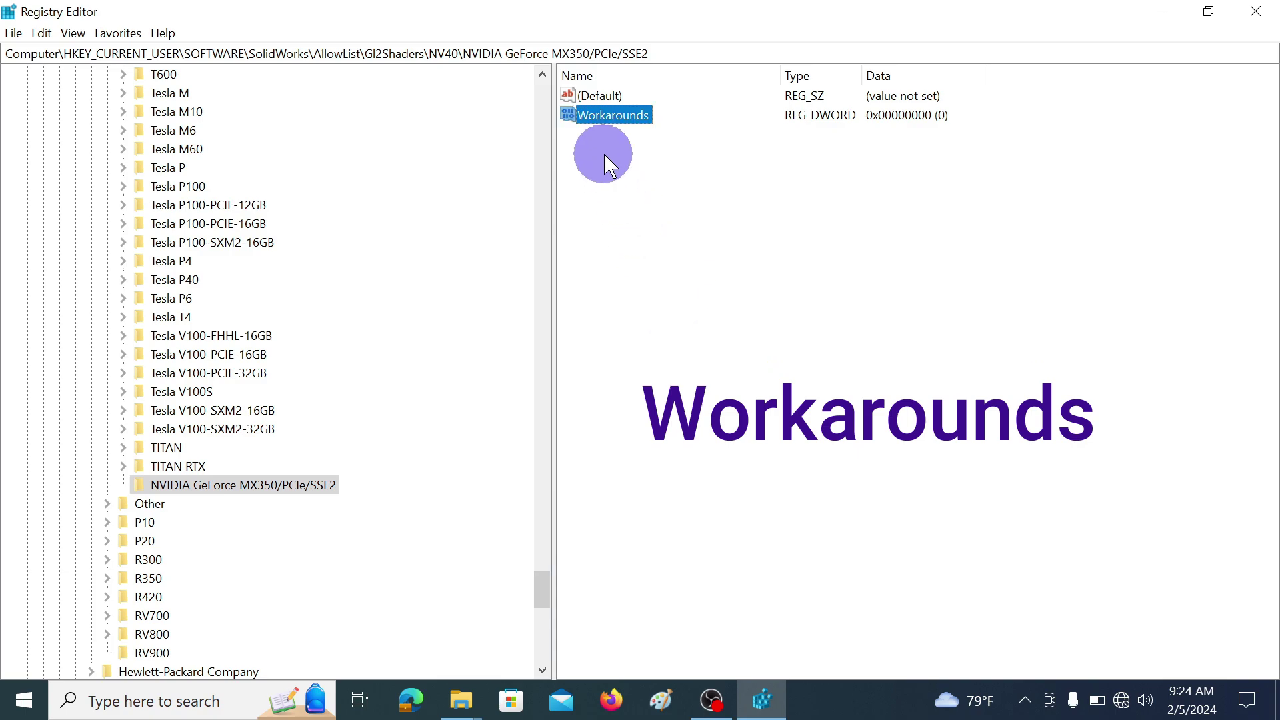
Step: Set Workarounds to hexadecimal 31408 and minimize Registry Editor
double_click(608, 117)
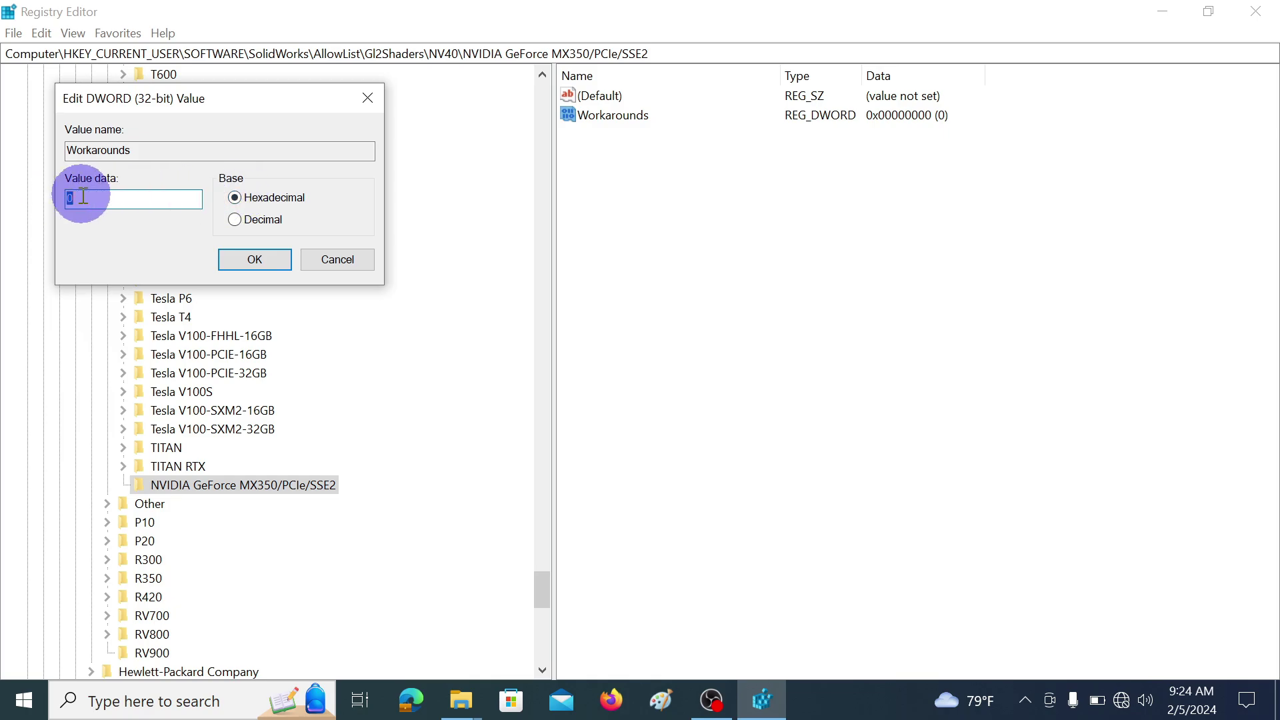
key(BackSpace)
text(31408)
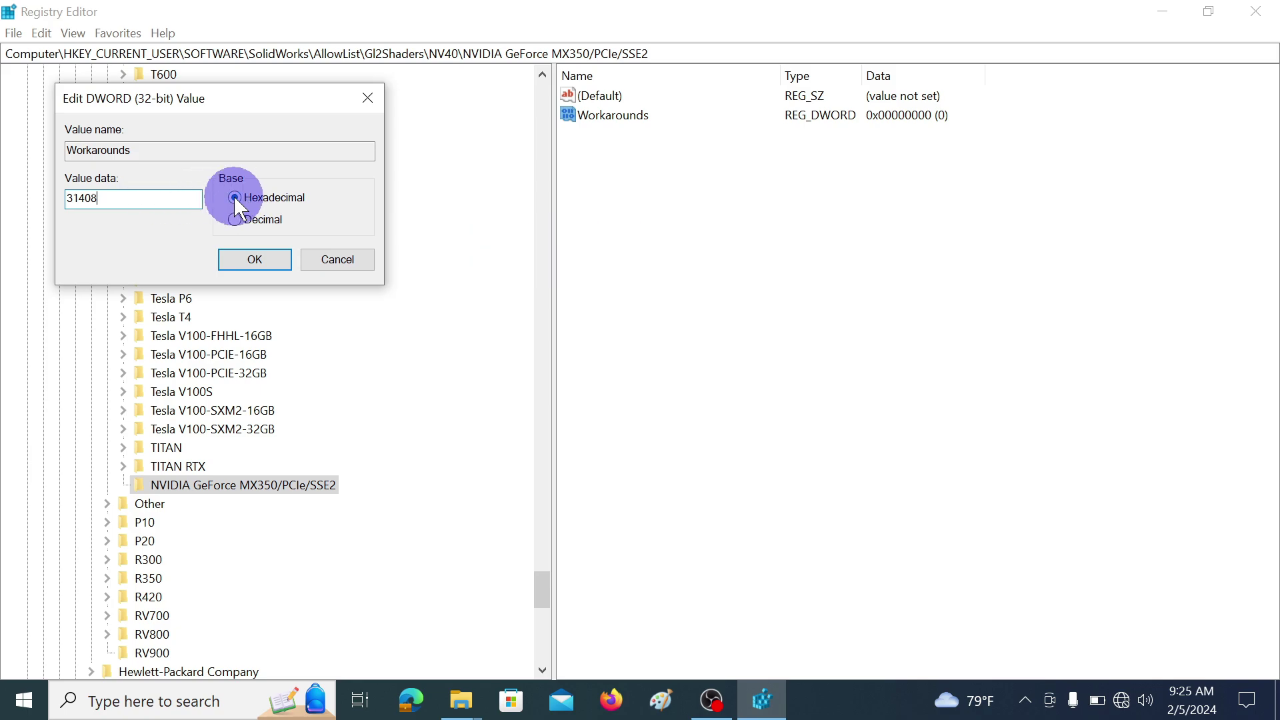
click(244, 261)
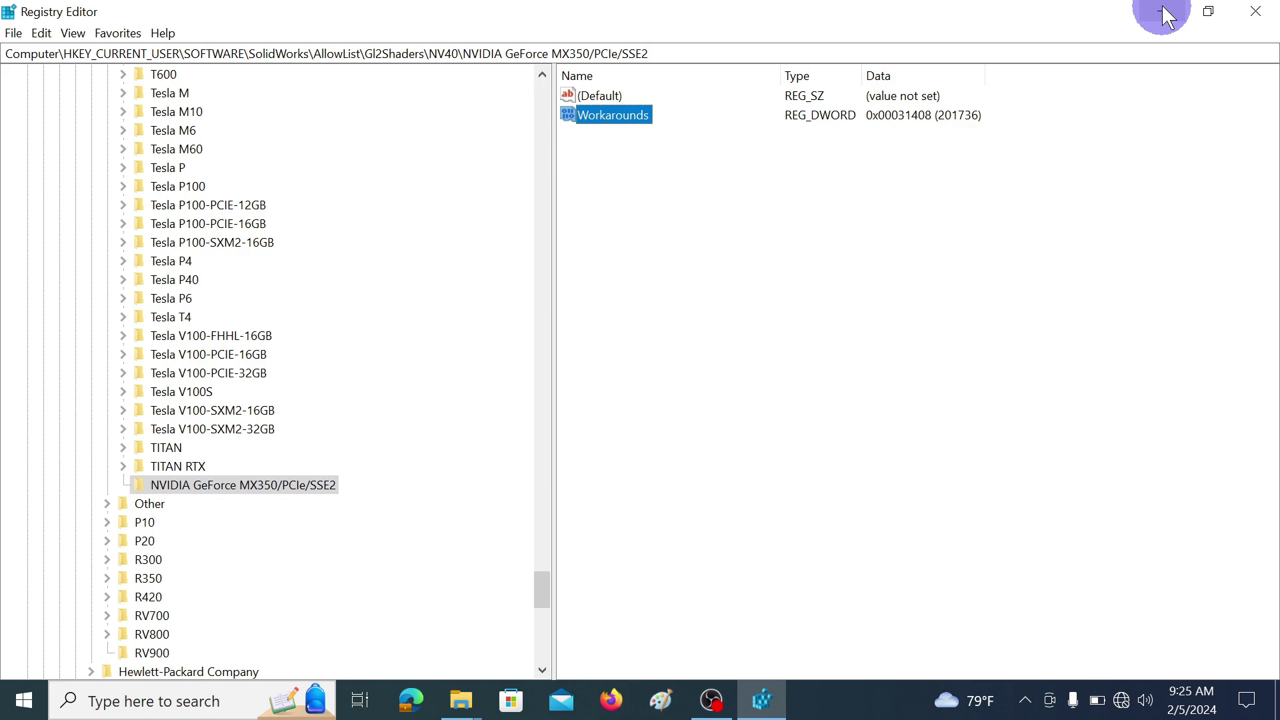
click(1167, 14)
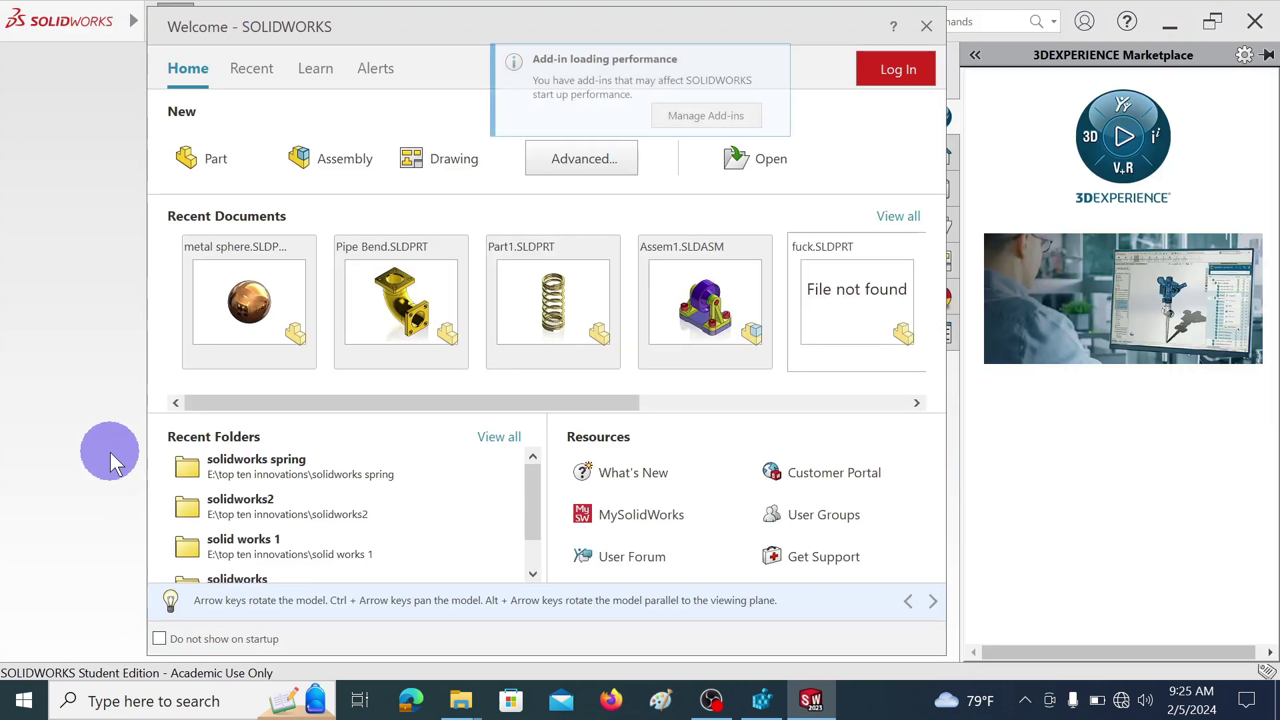
Step: Reopen the metal sphere part, then zoom and orbit to view its reflections
click(250, 298)
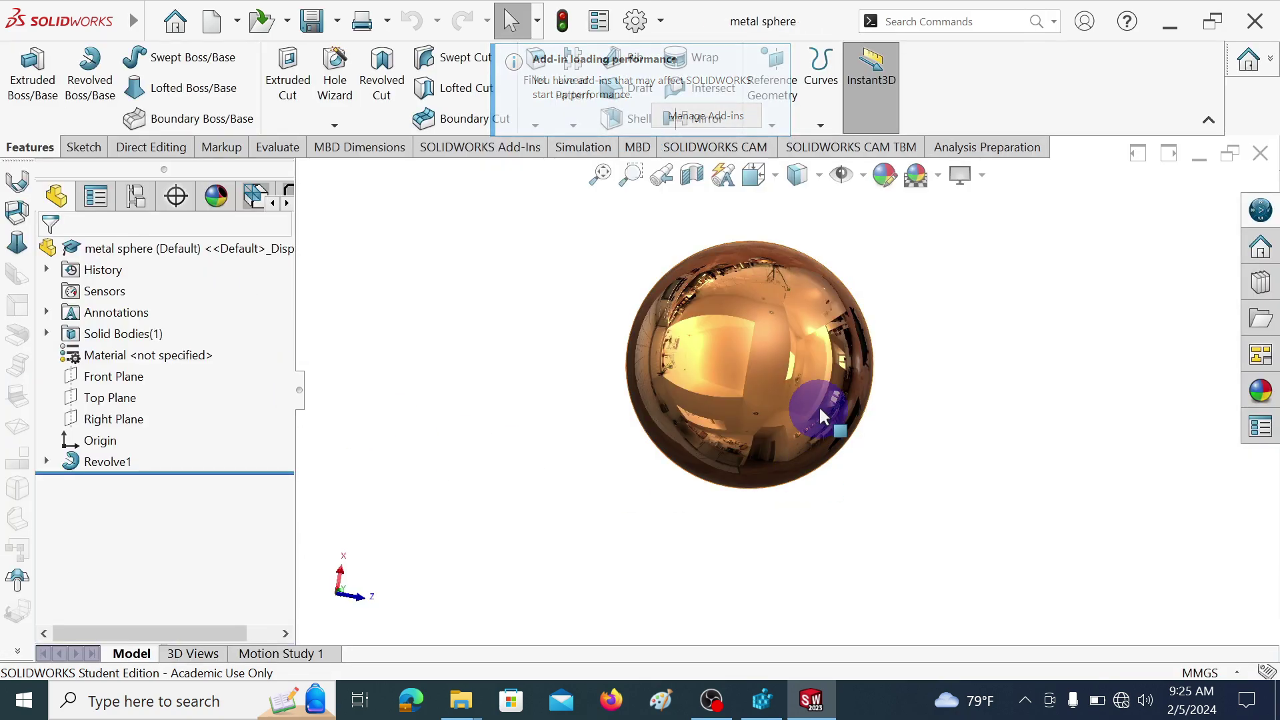
scroll(777, 369, up, 4)
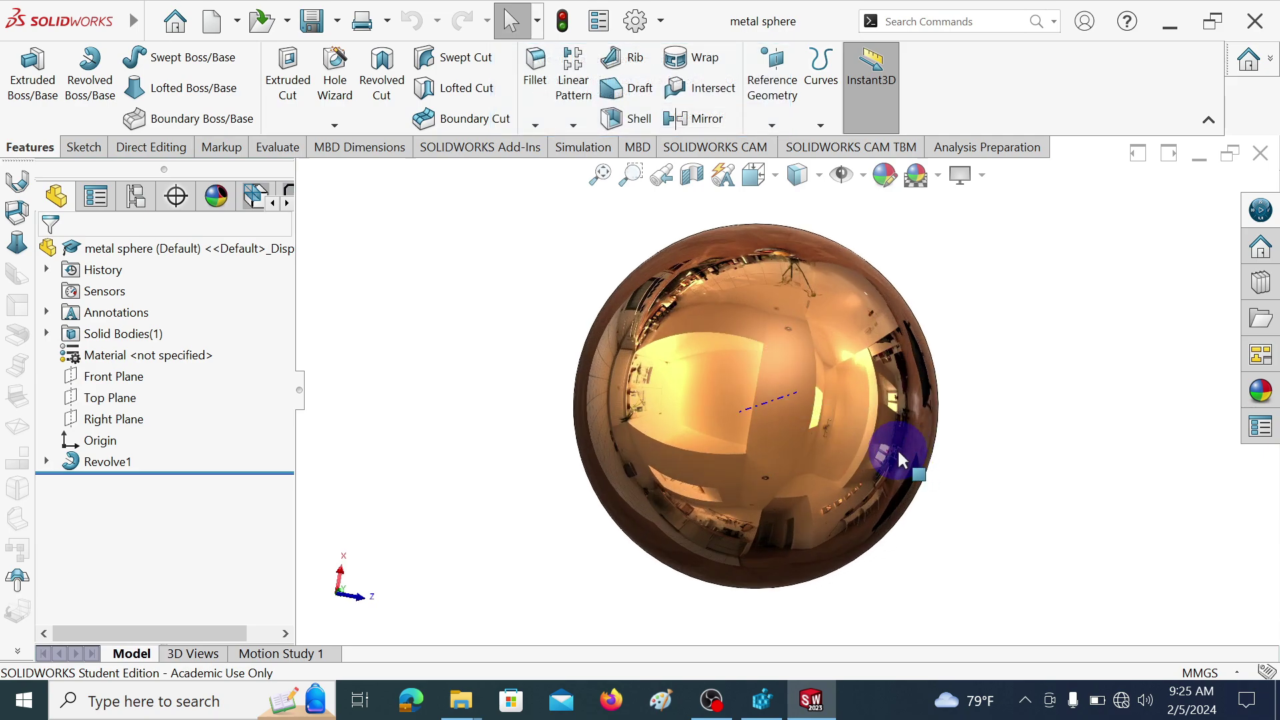
drag(898, 452, 732, 423)
Step: Confirm RealView Graphics in Display Settings and View > Display, then expand Gl2Shaders in Registry Editor
click(981, 174)
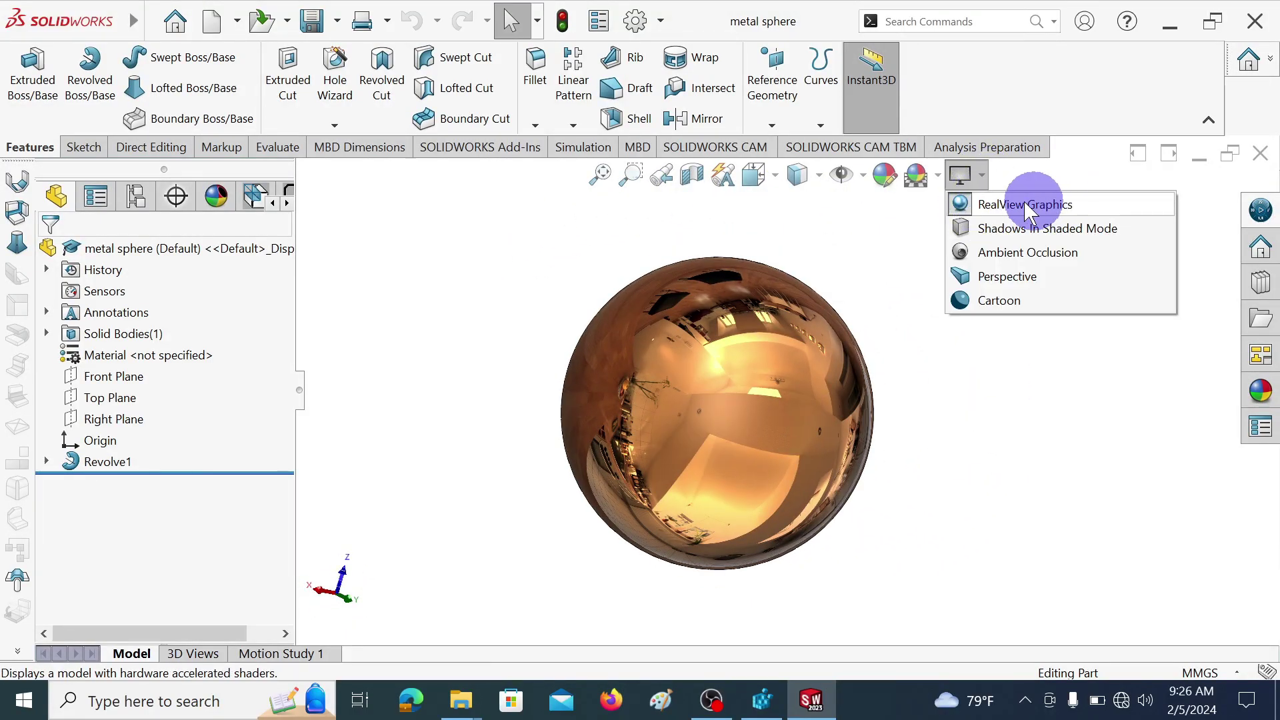
click(153, 21)
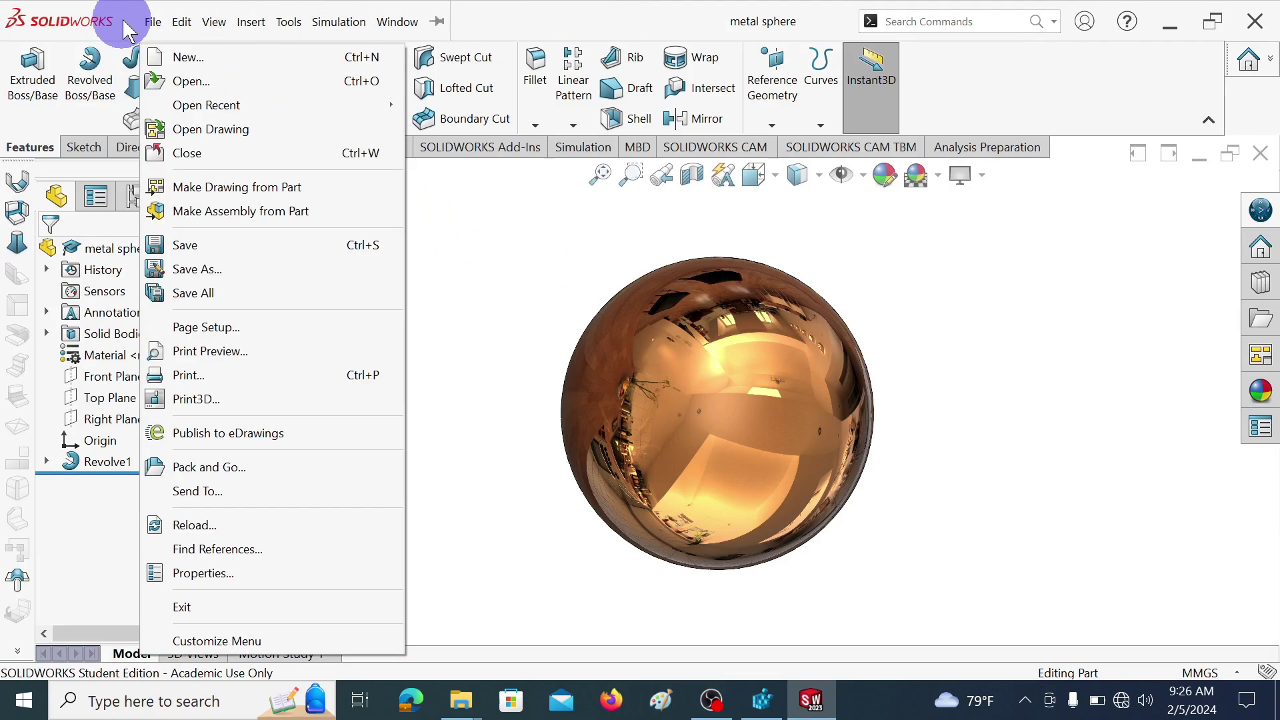
mouse_move(217, 22)
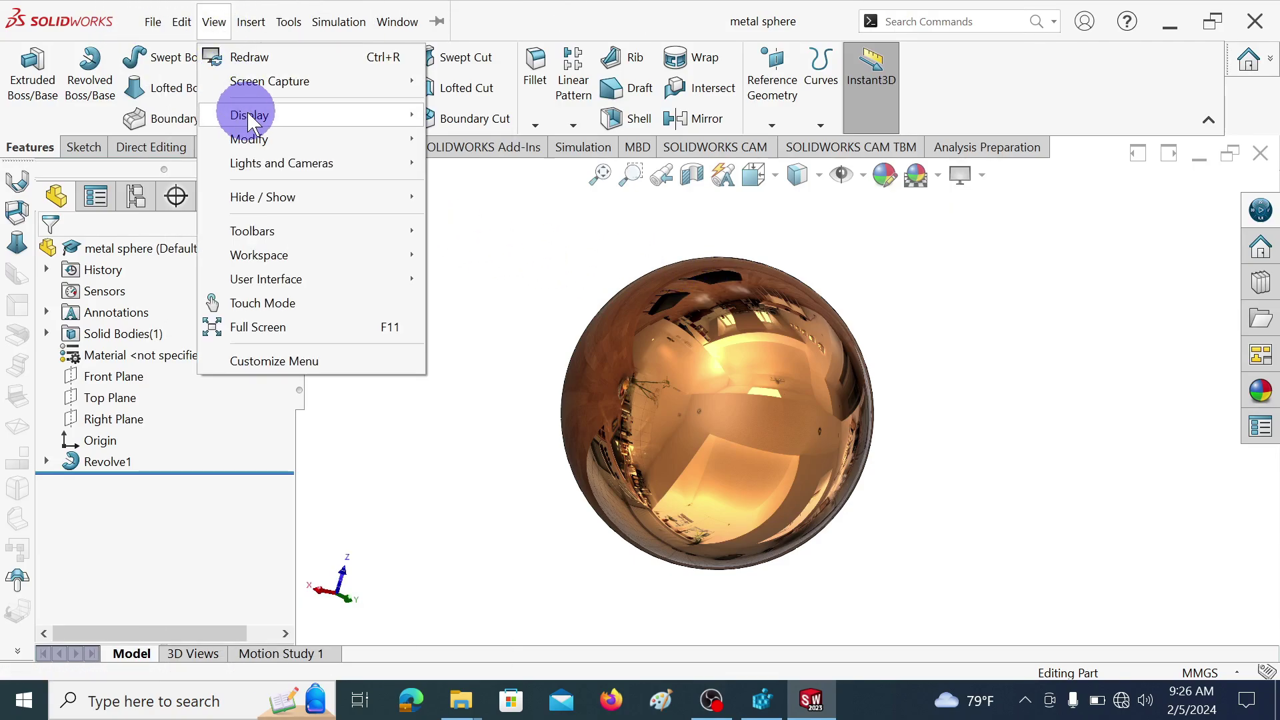
mouse_move(345, 116)
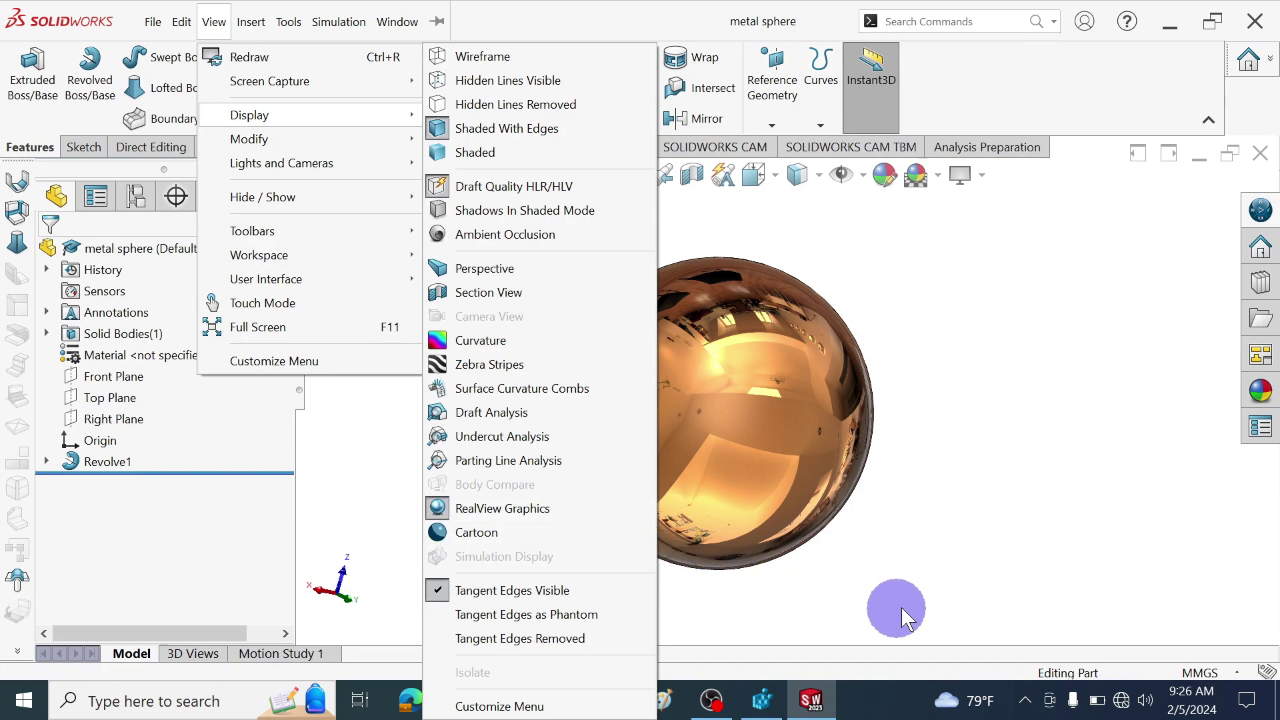
click(939, 583)
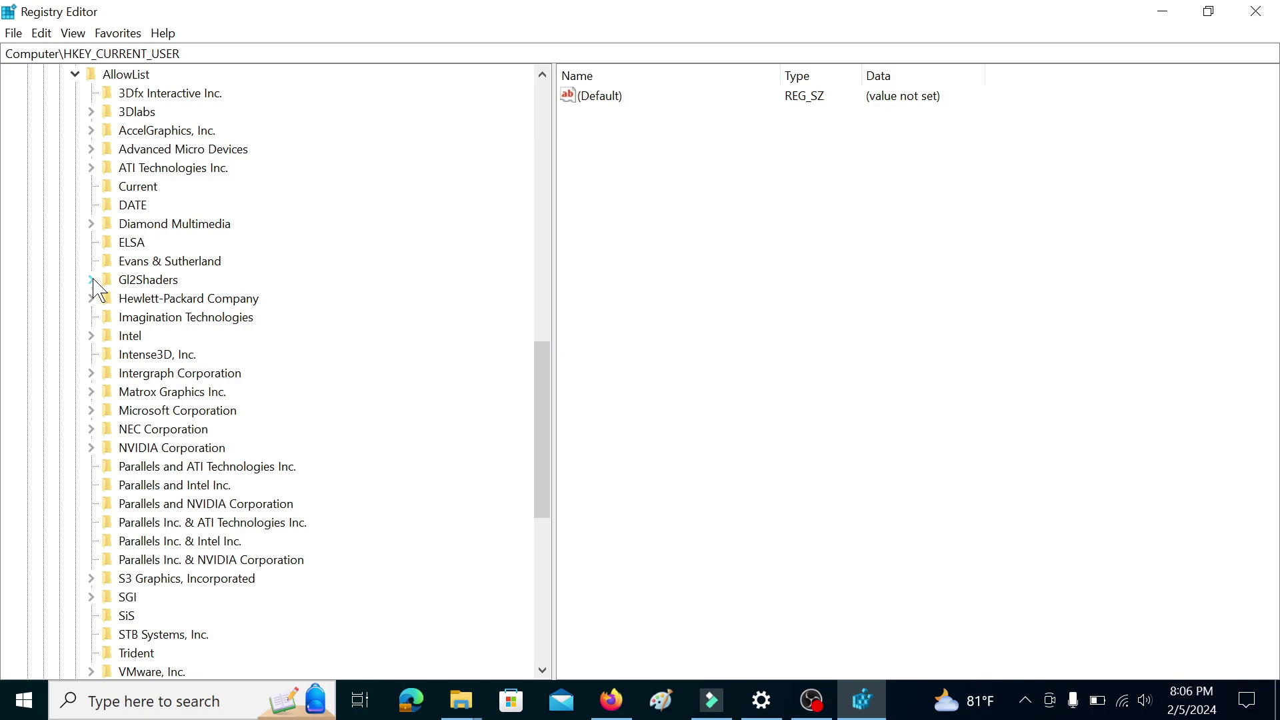
click(92, 280)
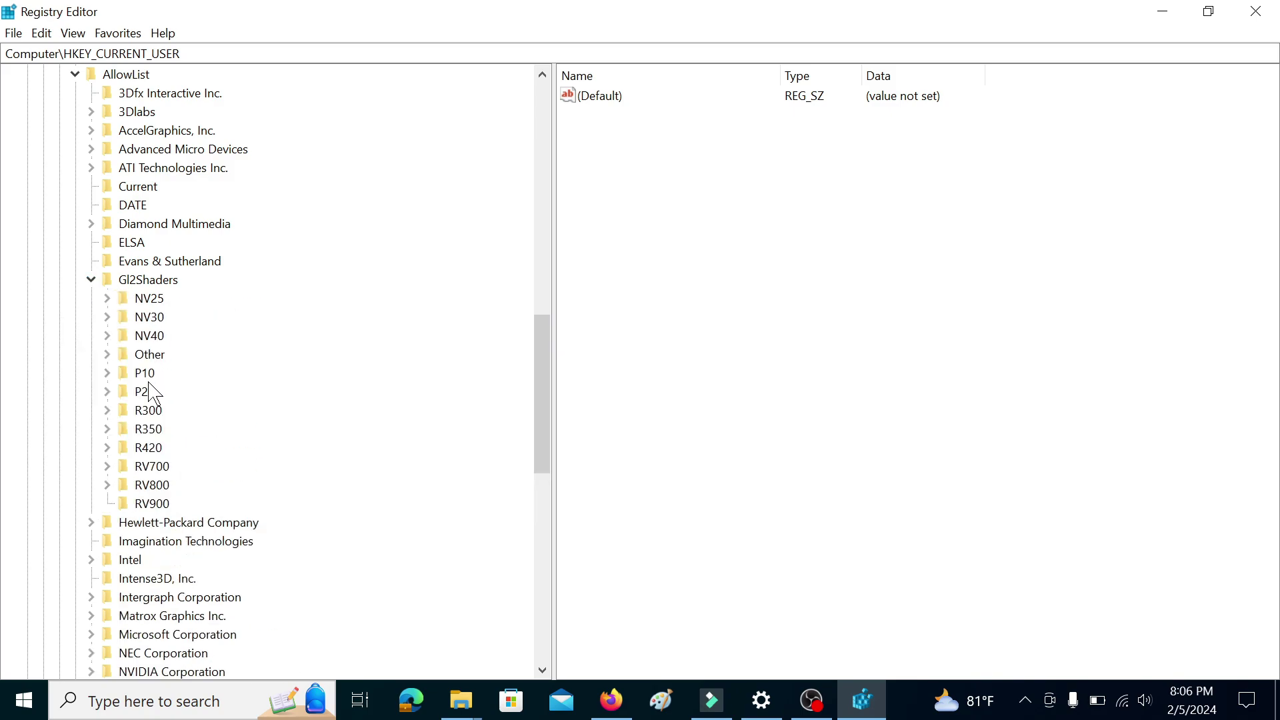
Step: Browse the R420 and Other keys' New menus, showing Other's Workarounds value 0x00000001
right_click(139, 448)
mouse_move(251, 481)
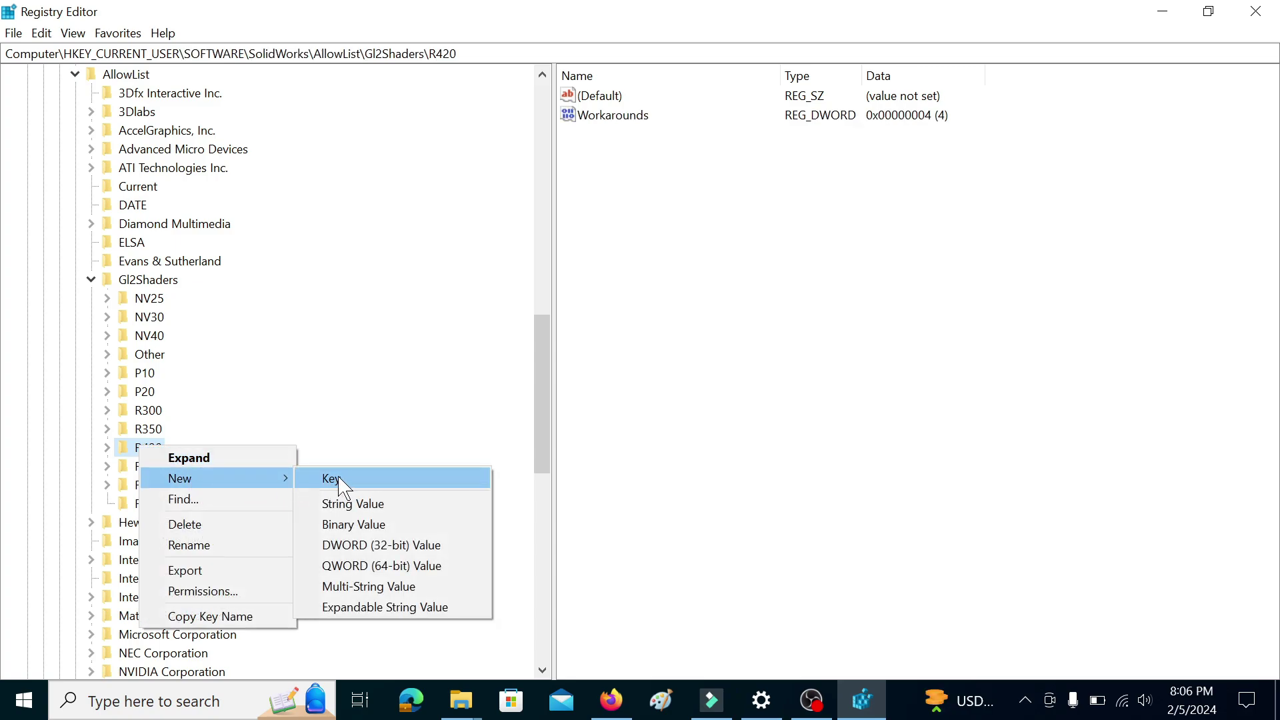
click(492, 414)
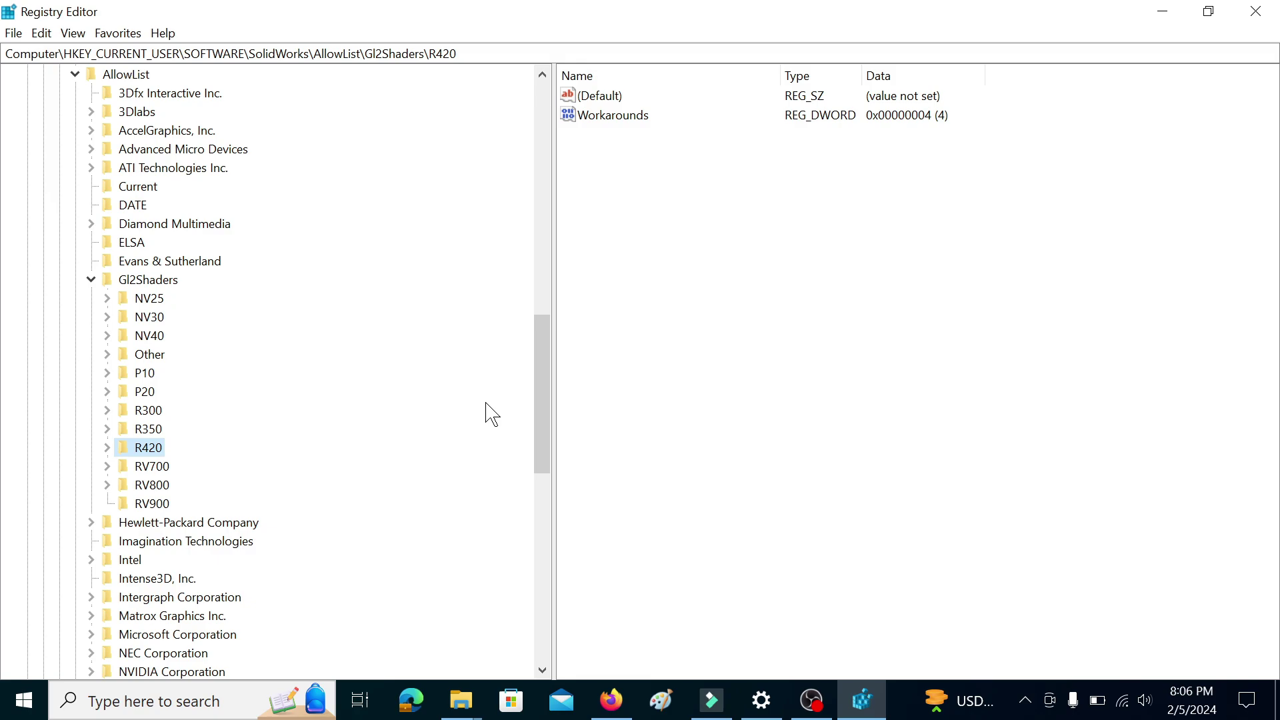
right_click(159, 358)
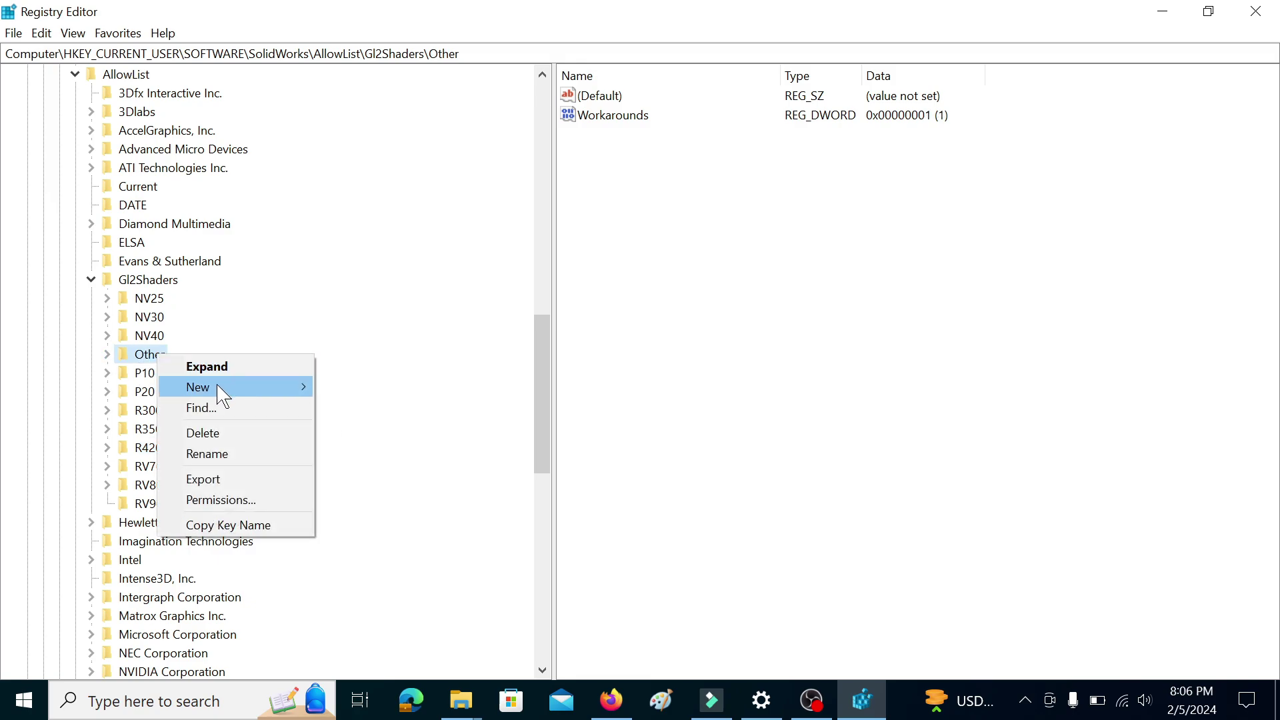
mouse_move(315, 390)
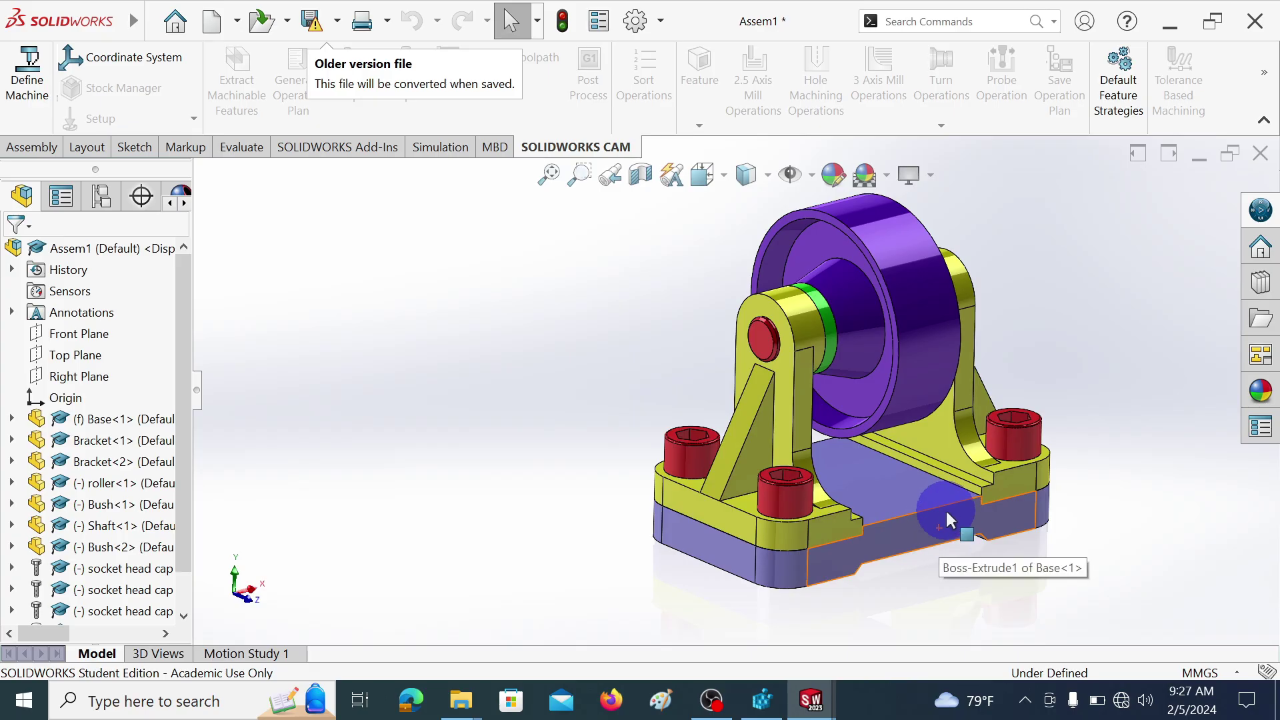
Step: Orbit the Assem1 roller assembly, then the glossy yellow Pipe Bend elbow, to inspect their rendered appearance
drag(949, 505, 893, 398)
drag(927, 347, 733, 354)
drag(1052, 492, 929, 514)
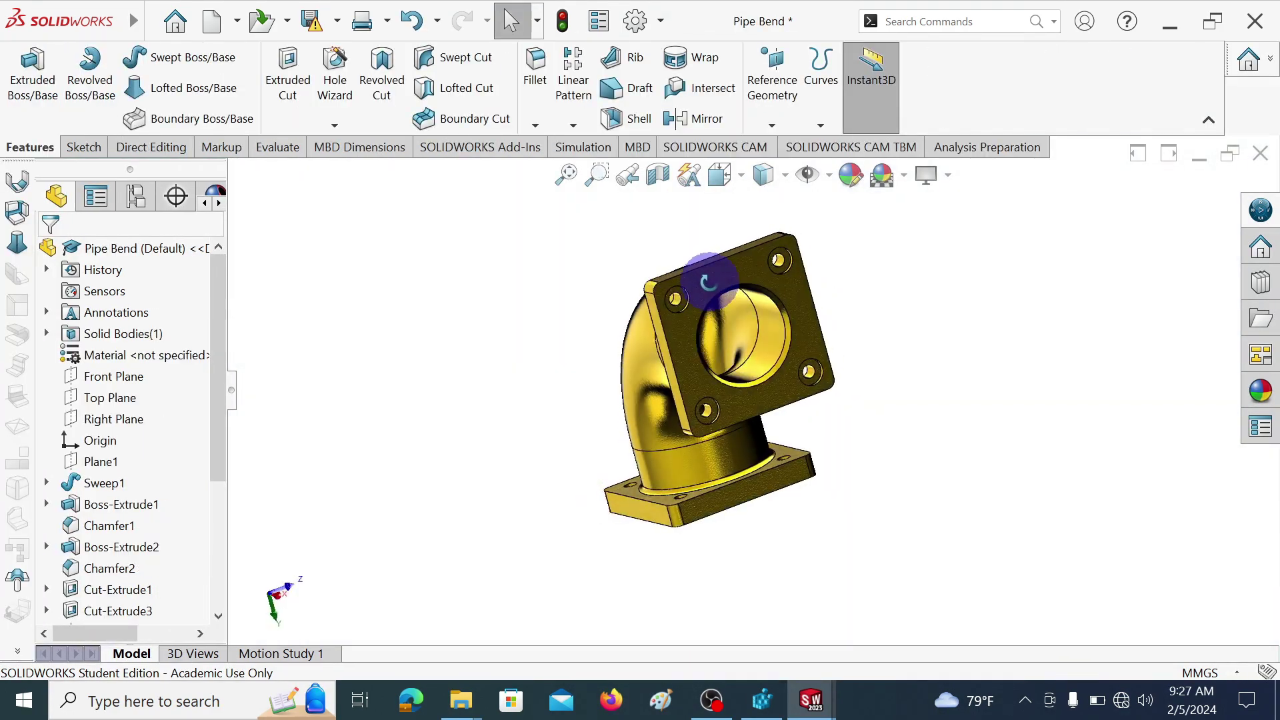
drag(700, 285, 657, 398)
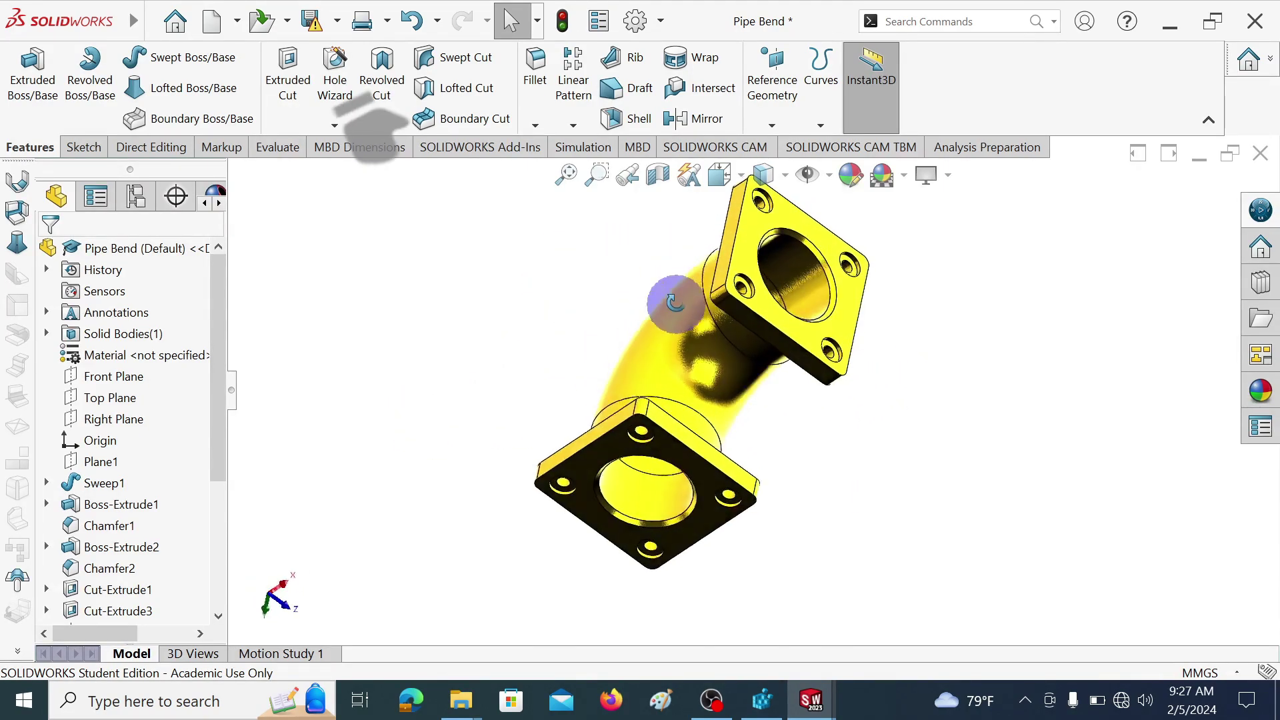